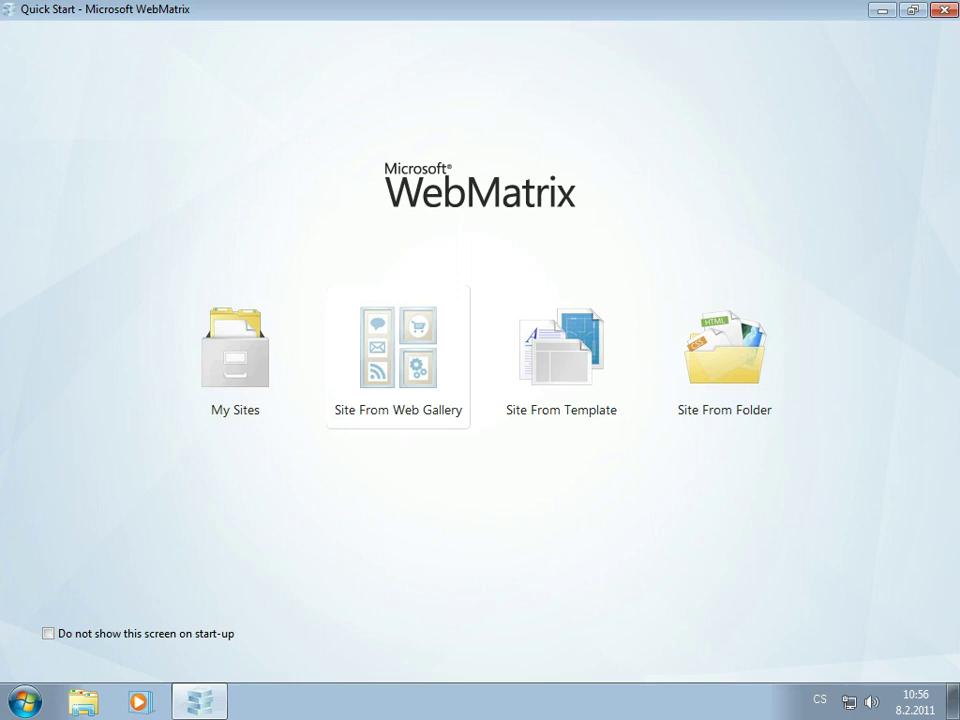
- Open Site From Web Gallery from Quick Start to browse the available web applications
{"action": "left_click", "coordinate": [398, 360]}
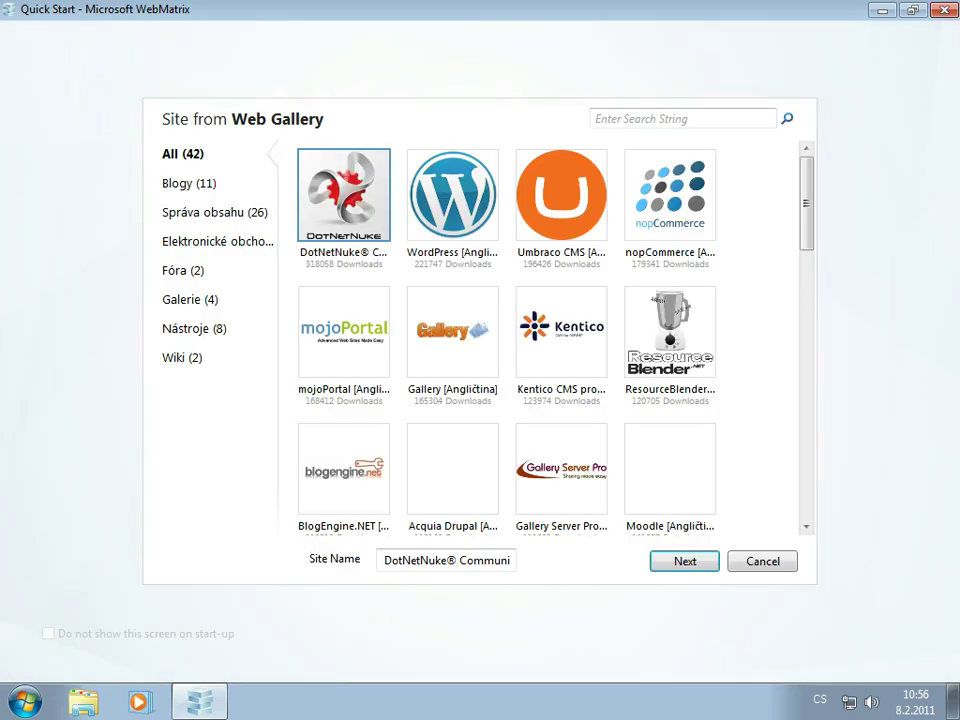
- Continue with DotNetNuke and keep 'Yes, install it on my machine' for SQL Server, then advance
{"action": "key", "text": "Return"}
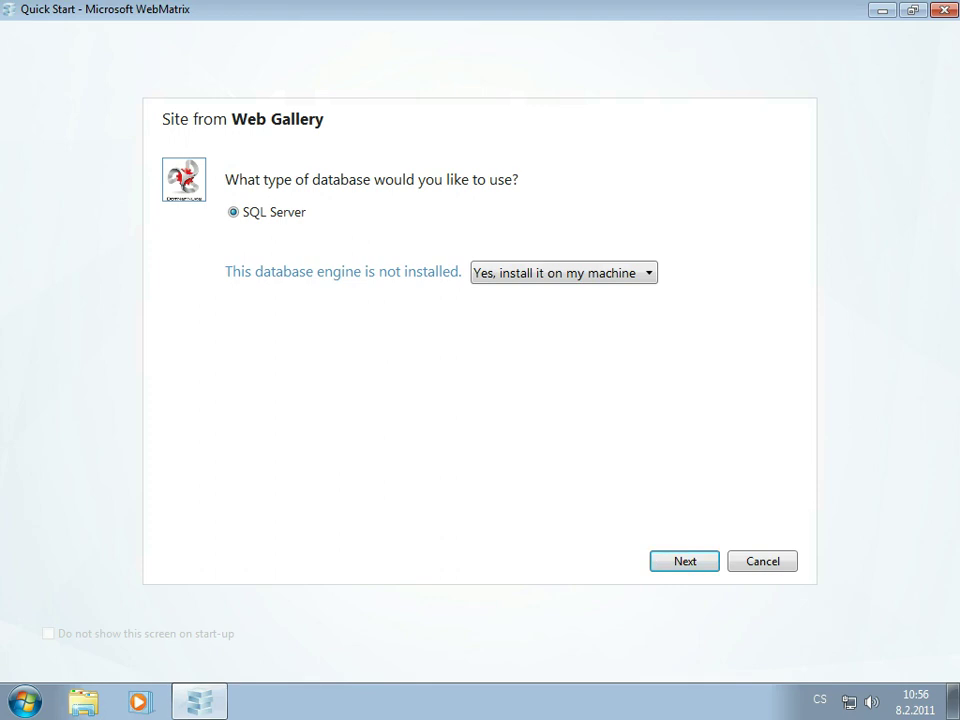
{"action": "key", "text": "Tab"}
{"action": "key", "text": "alt+Down"}
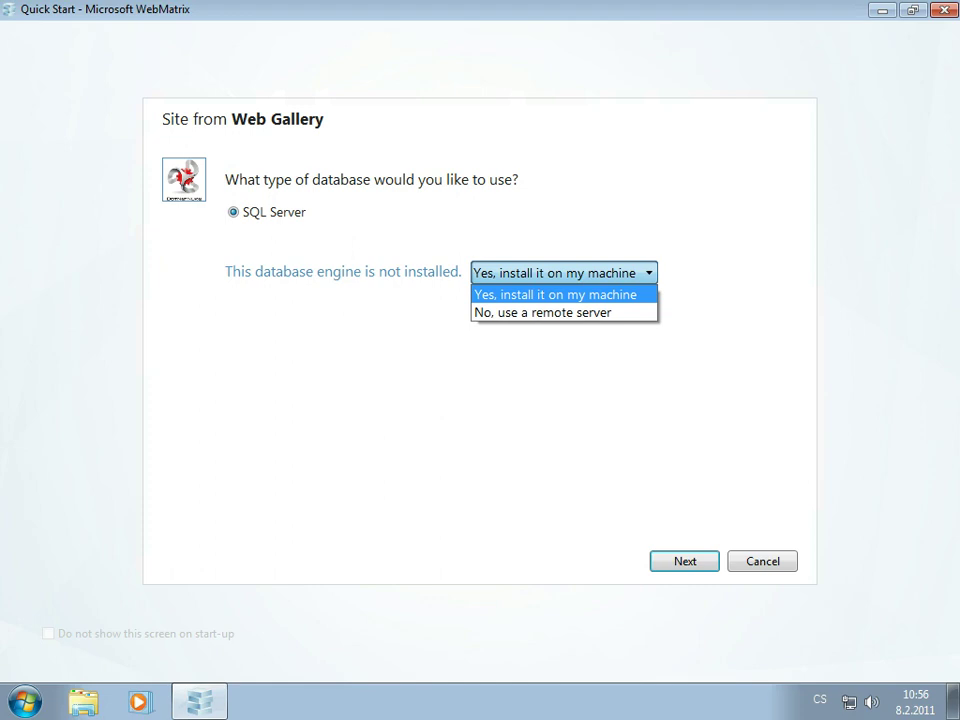
{"action": "key", "text": "Down"}
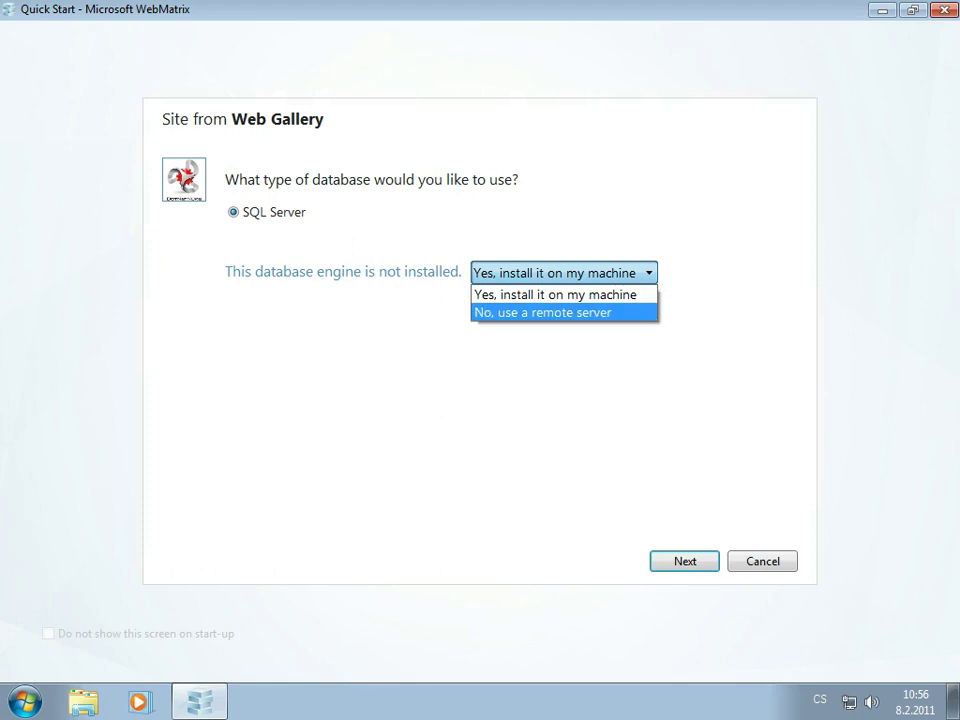
{"action": "key", "text": "Up"}
{"action": "key", "text": "Return"}
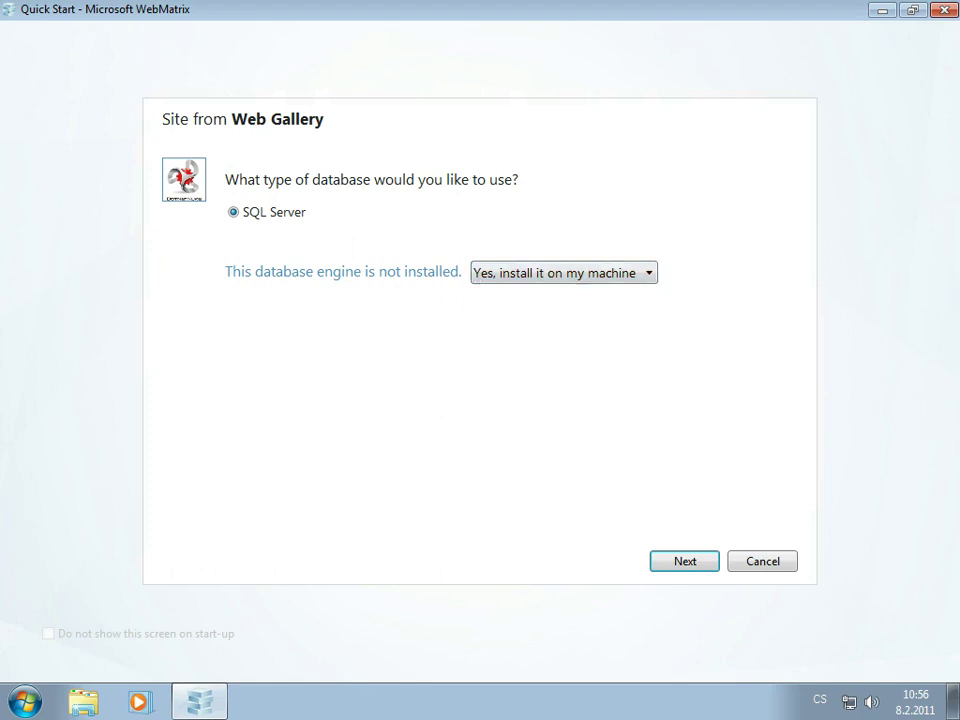
{"action": "key", "text": "Return"}
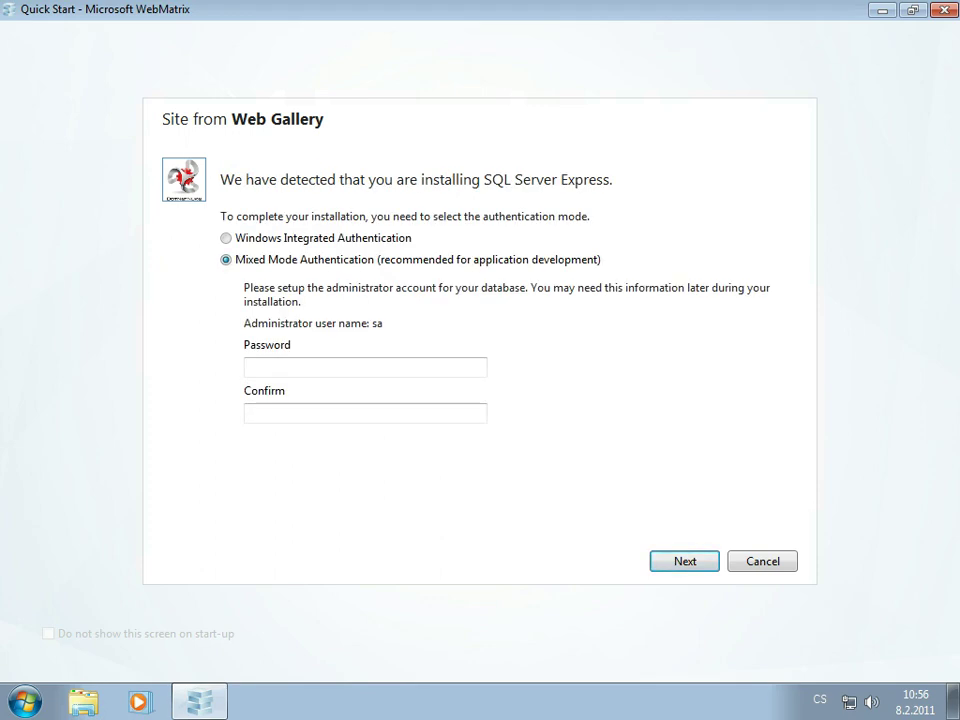
- Enter and confirm the sa administrator password under Mixed Mode authentication and continue
{"action": "left_click", "coordinate": [365, 367]}
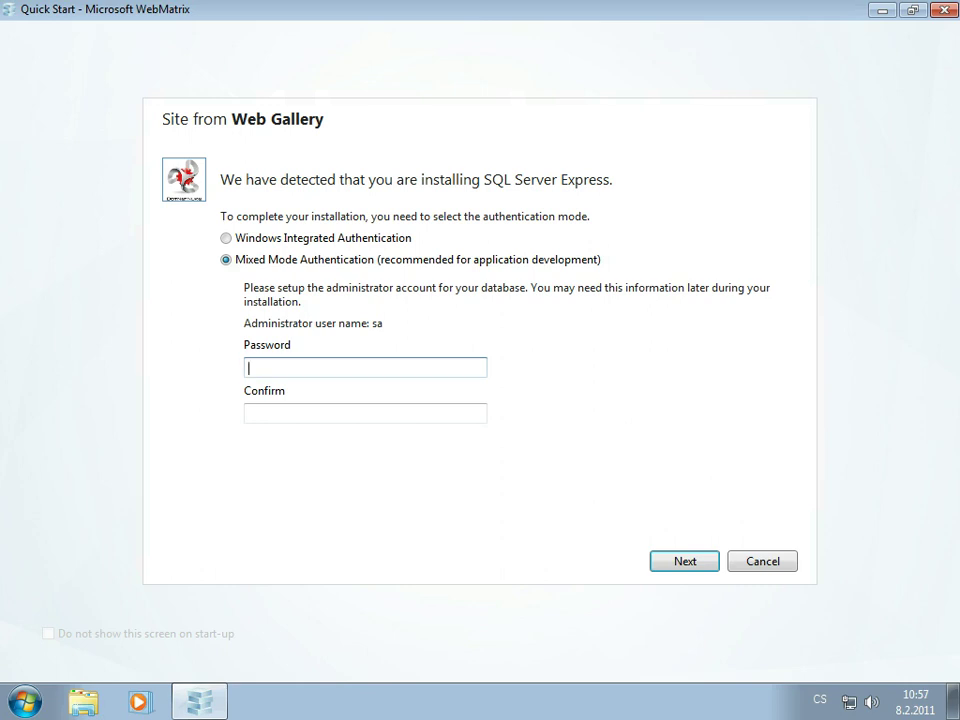
{"action": "type", "text": "****"}
{"action": "key", "text": "alt+shift"}
{"action": "type", "text": "*****"}
{"action": "left_click", "coordinate": [247, 413]}
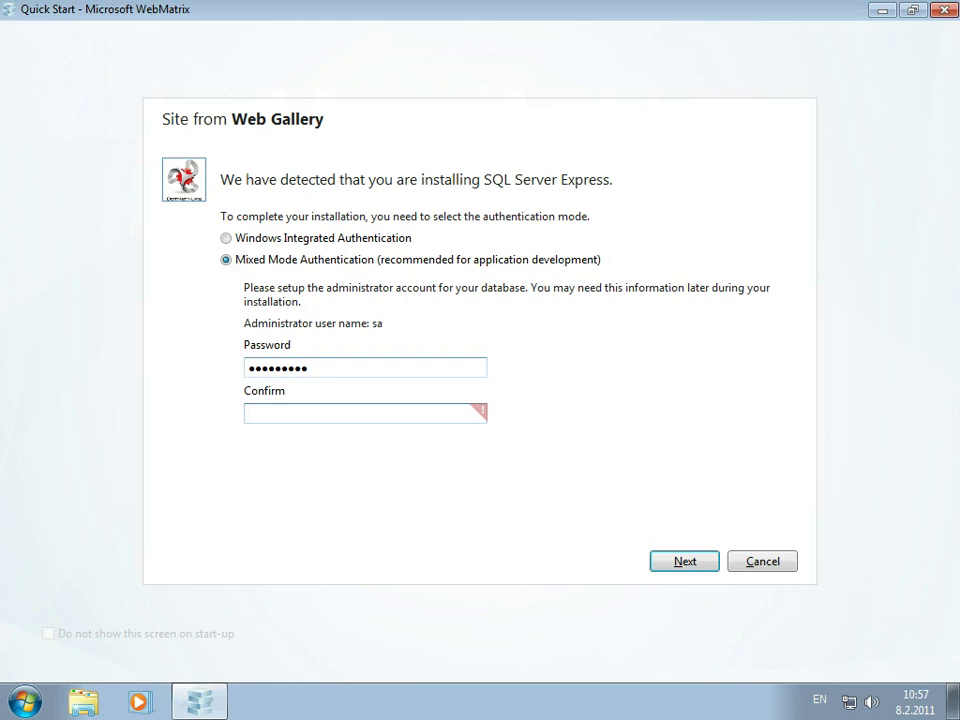
{"action": "type", "text": "*********"}
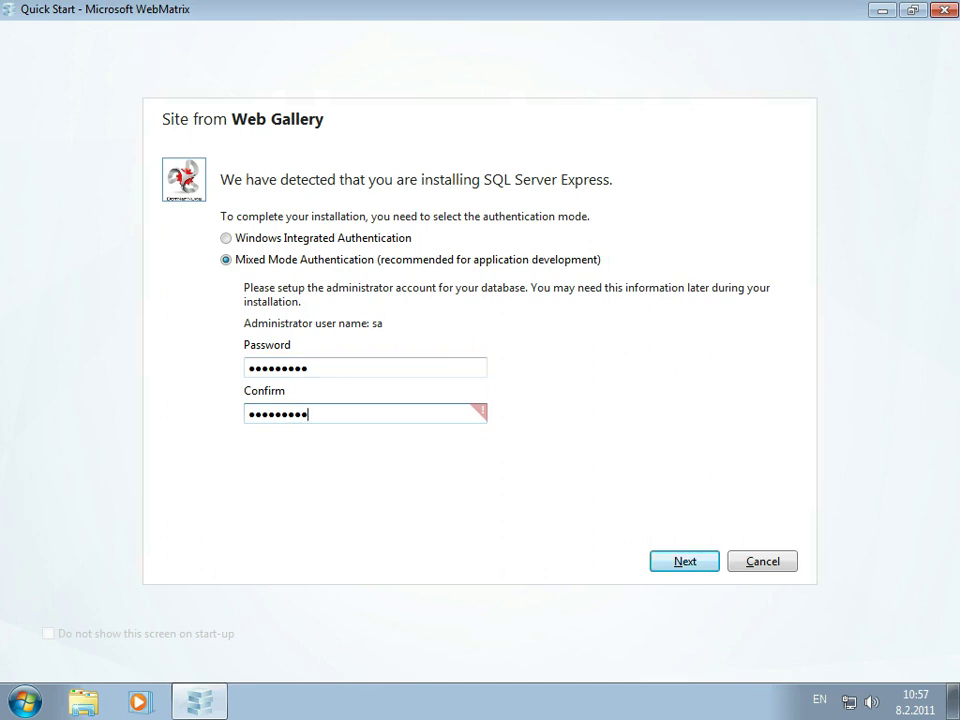
{"action": "key", "text": "Return"}
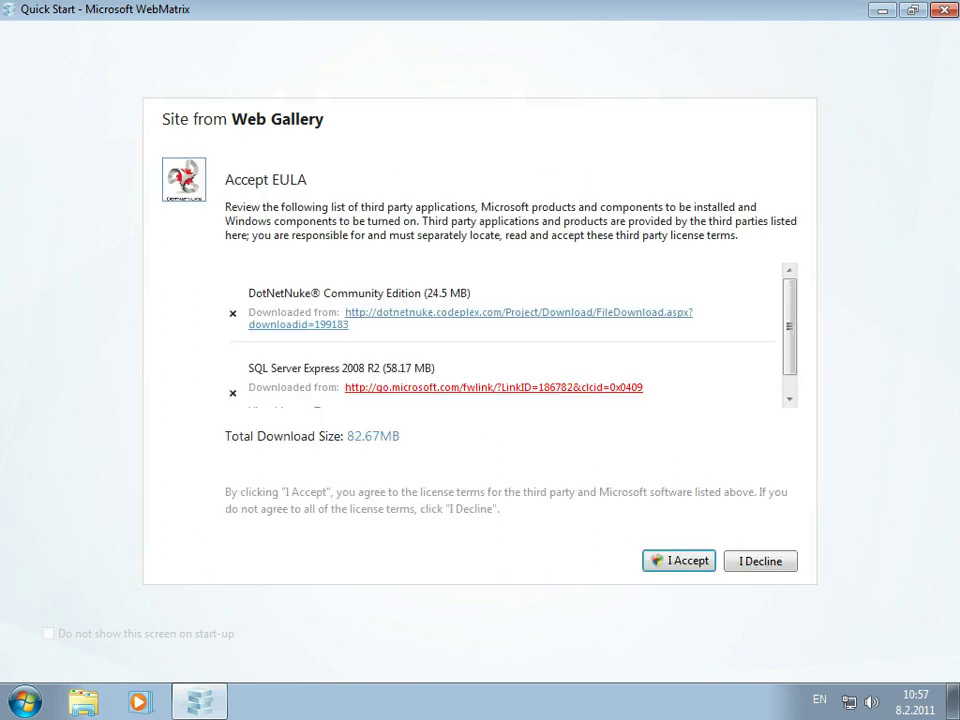
- Scroll through the DotNetNuke and SQL Server Express license terms
{"action": "scroll", "coordinate": [505, 335], "scroll_direction": "down", "scroll_amount": 1}
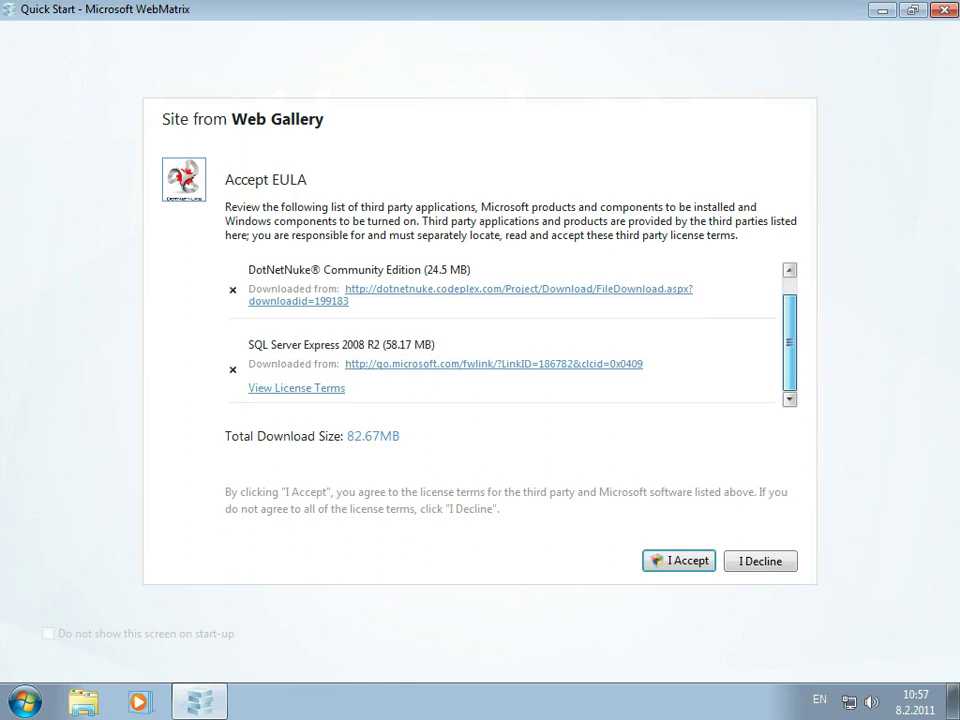
{"action": "scroll", "coordinate": [505, 335], "scroll_direction": "up", "scroll_amount": 1}
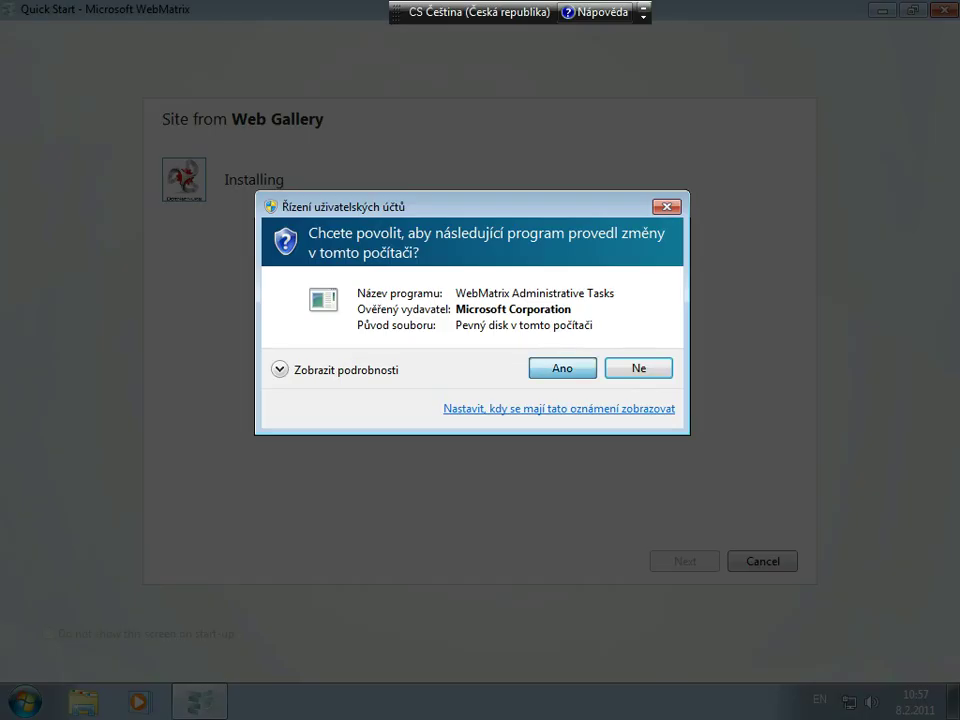
- Approve the UAC prompt, let DotNetNuke and SQL Server Express 2008 R2 install, and dismiss the summary
{"action": "left_click", "coordinate": [563, 366]}
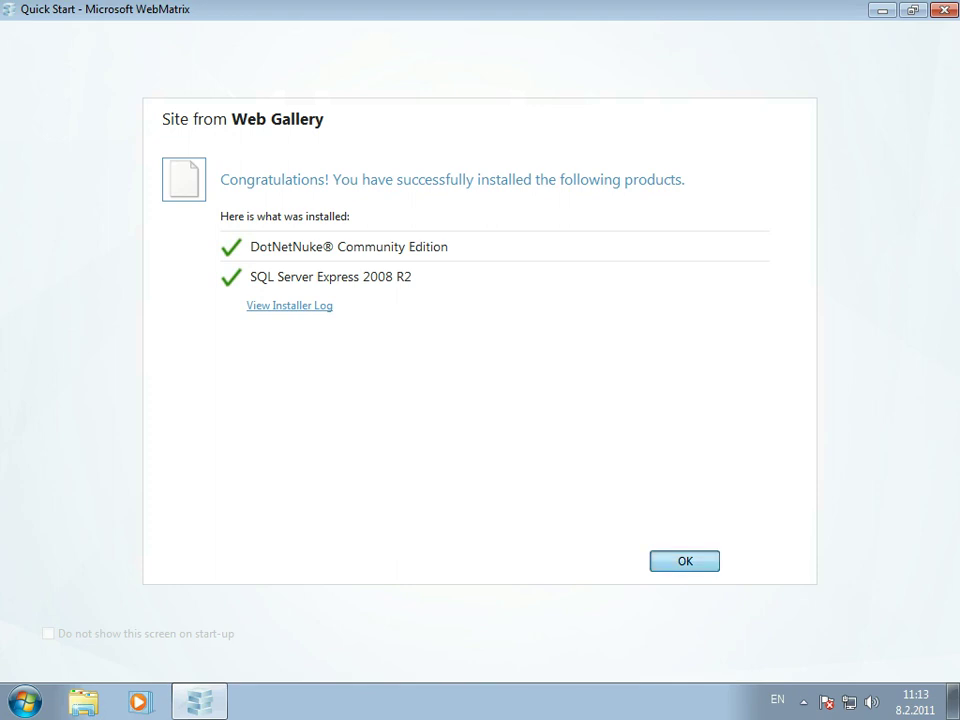
{"action": "key", "text": "Return"}
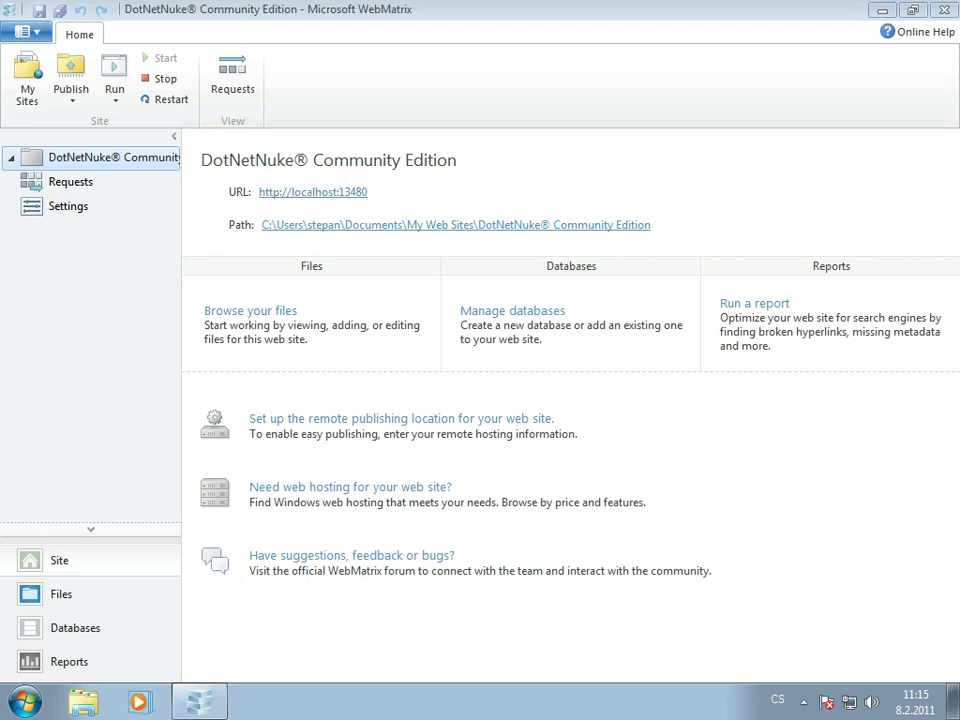
{"action": "left_click", "coordinate": [312, 192]}
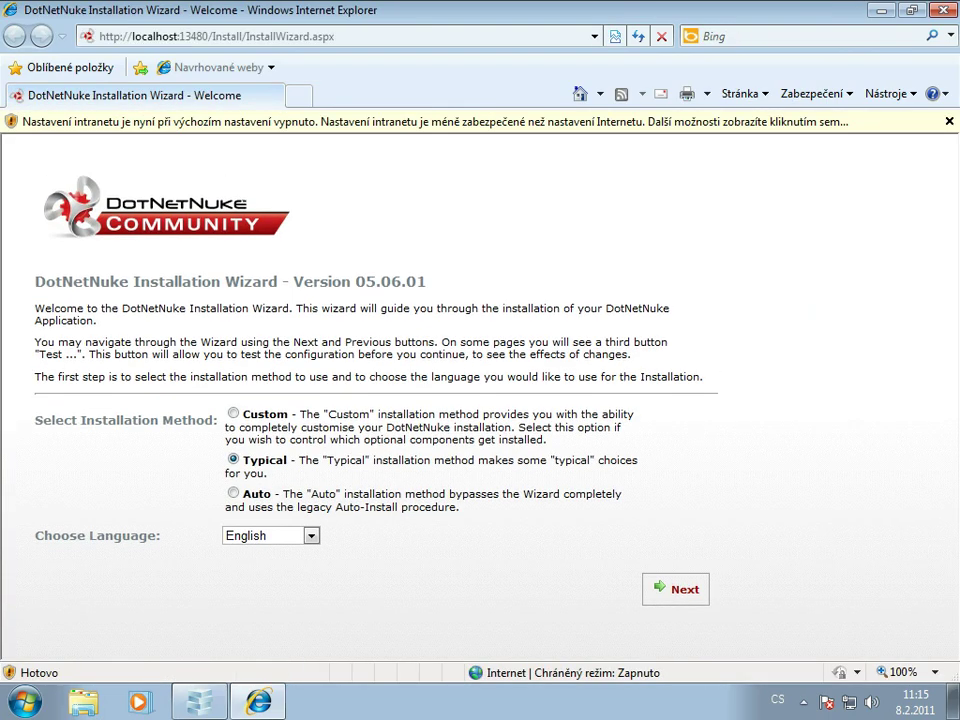
- Keep the Typical installation method with English language and advance to the file permissions check
{"action": "left_click", "coordinate": [803, 701]}
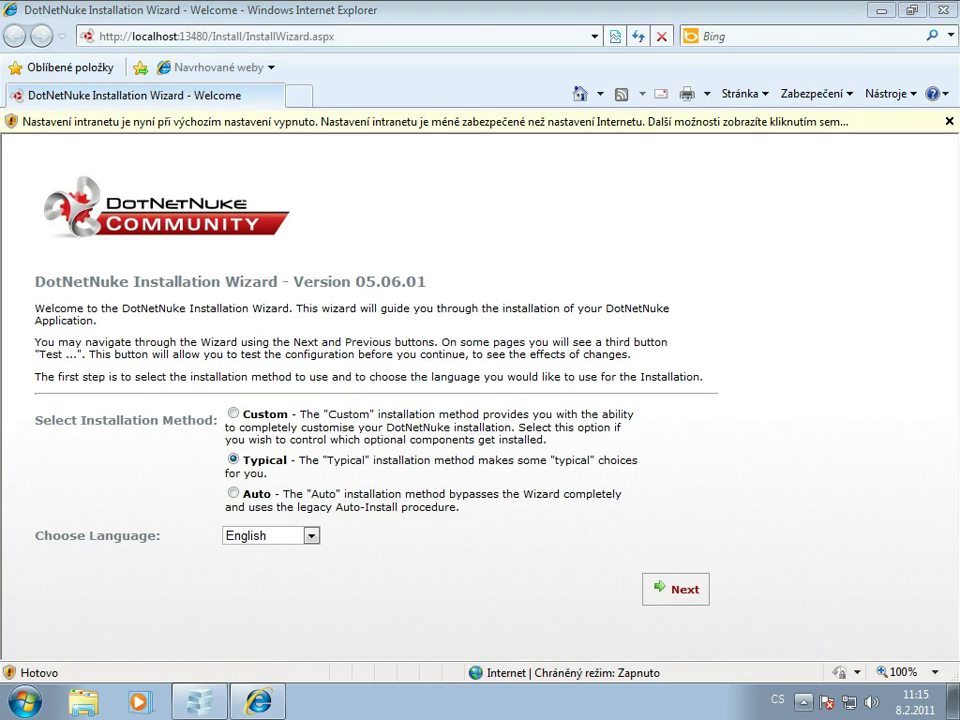
{"action": "left_click", "coordinate": [803, 701]}
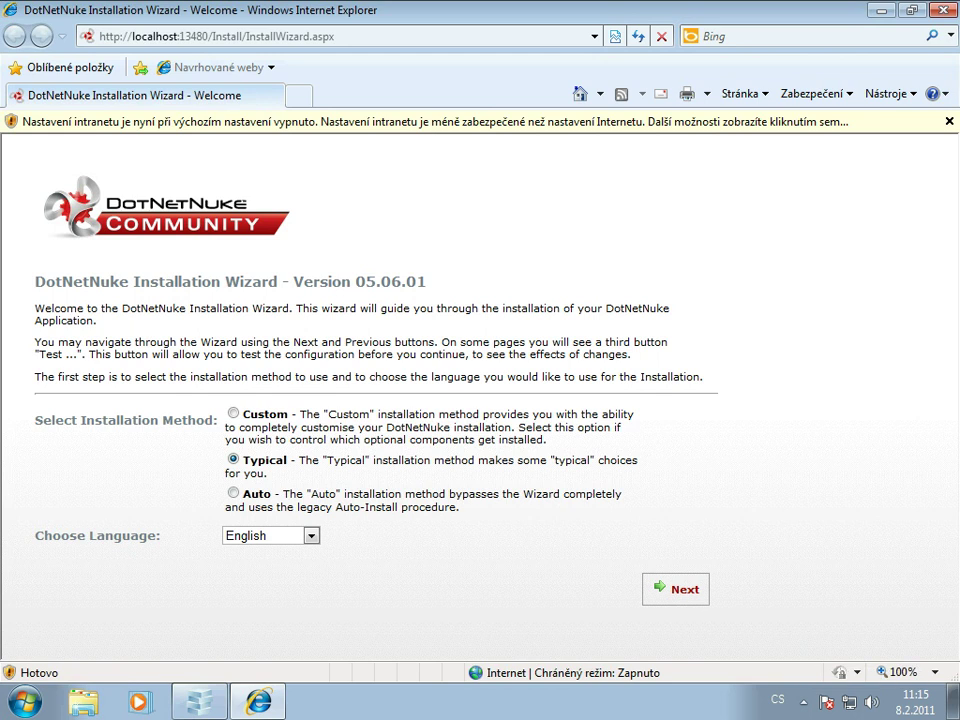
{"action": "left_click", "coordinate": [311, 536]}
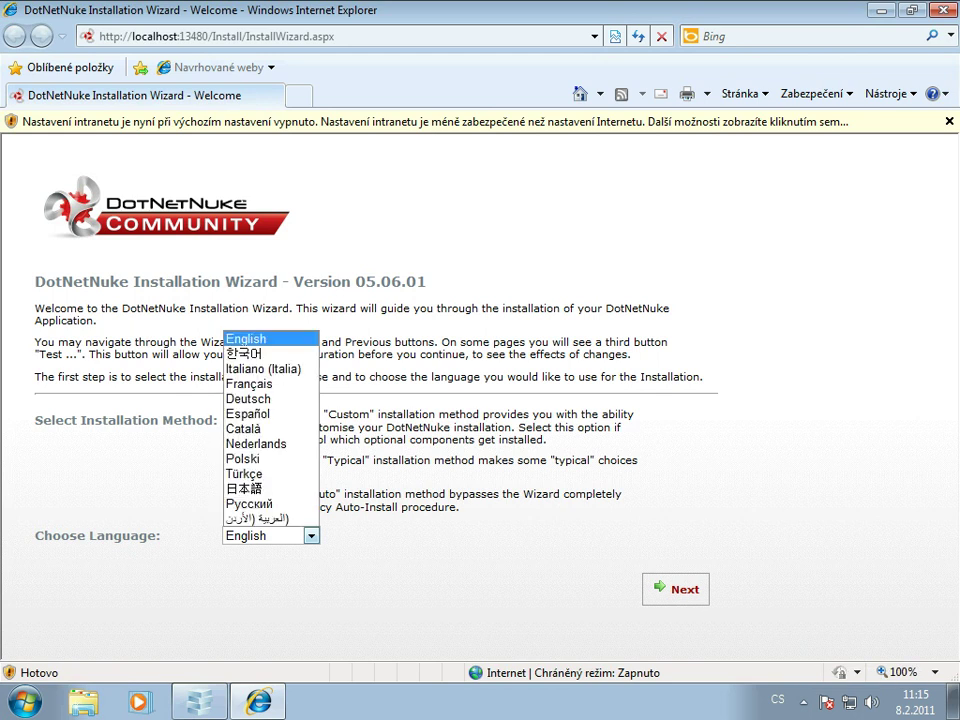
{"action": "key", "text": "Escape"}
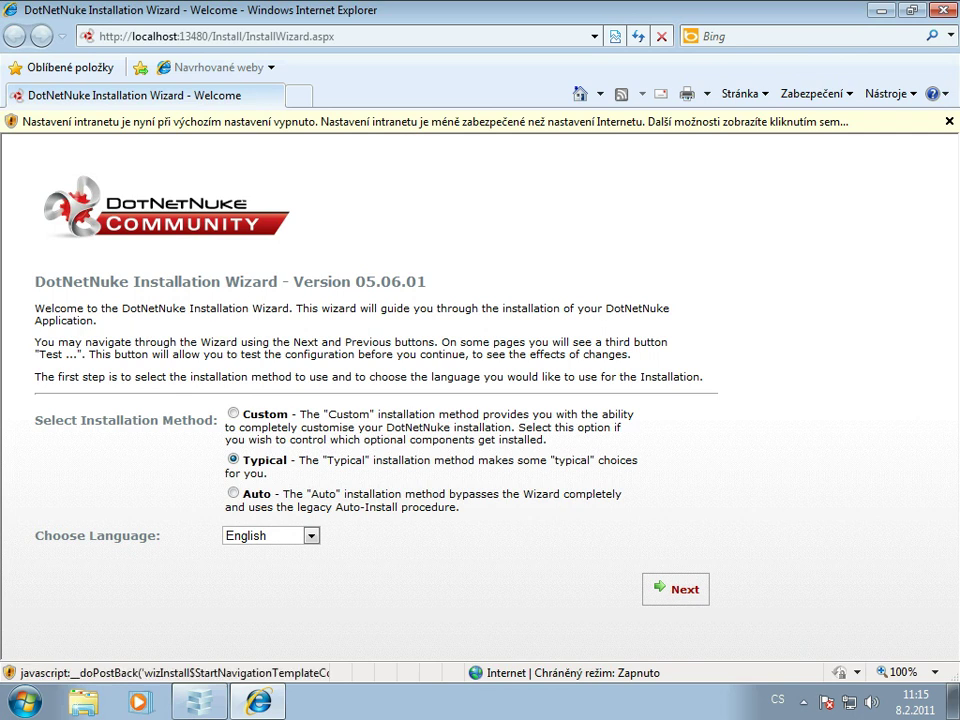
{"action": "left_click", "coordinate": [676, 589]}
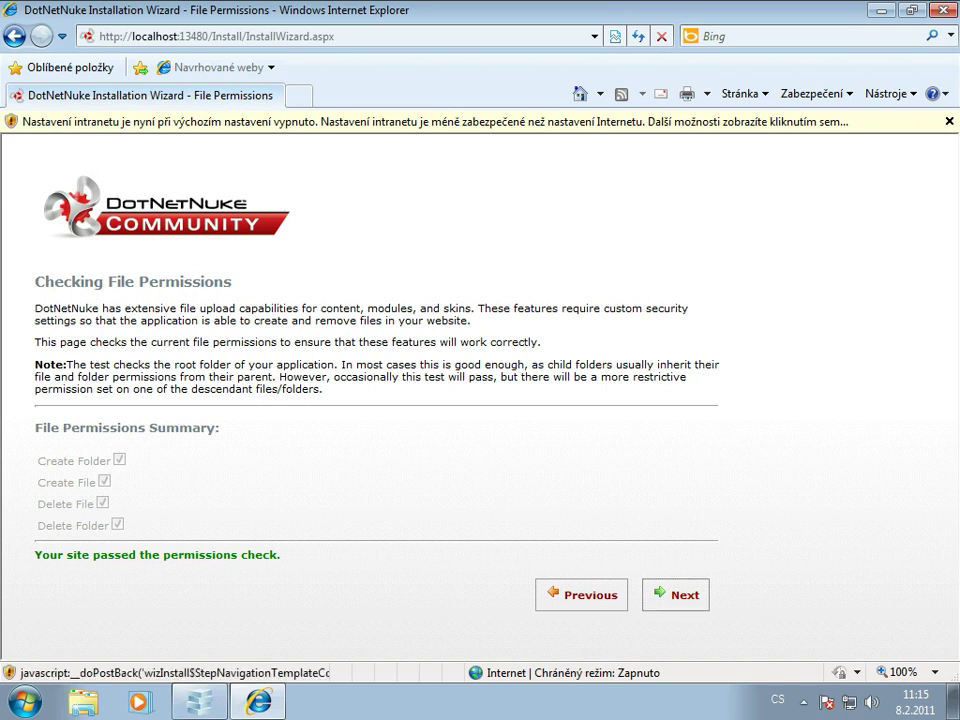
- Pass the permissions check and accept the default SQL Server Express database settings to run the scripts
{"action": "left_click", "coordinate": [676, 594]}
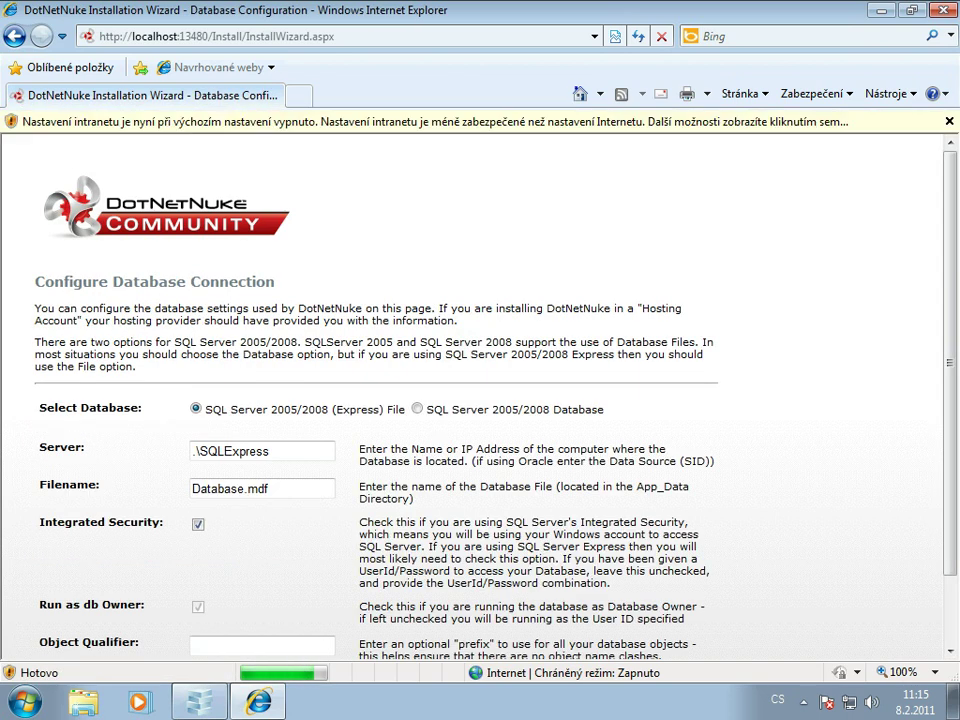
{"action": "scroll", "coordinate": [480, 400], "scroll_direction": "down", "scroll_amount": 2}
{"action": "scroll", "coordinate": [480, 400], "scroll_direction": "up", "scroll_amount": 2}
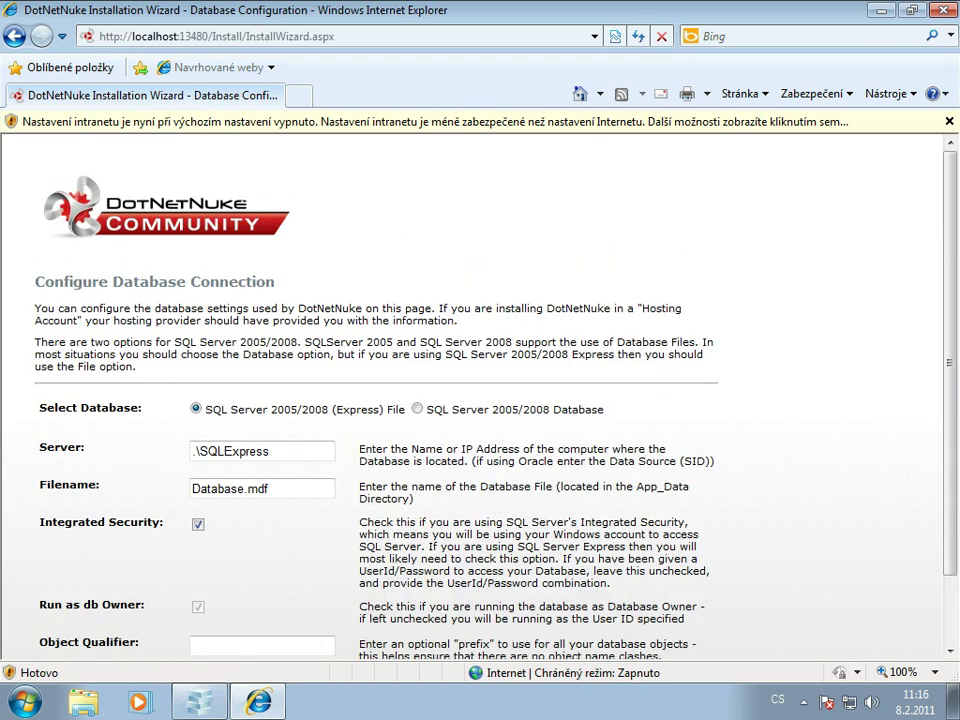
{"action": "scroll", "coordinate": [480, 400], "scroll_direction": "down", "scroll_amount": 2}
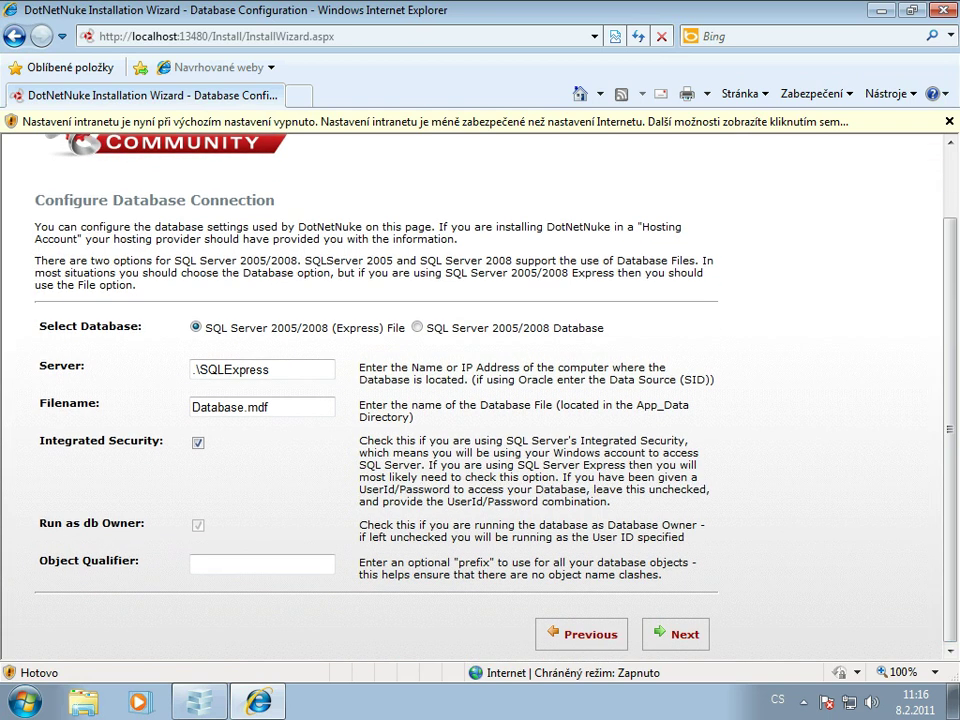
{"action": "left_click", "coordinate": [676, 634]}
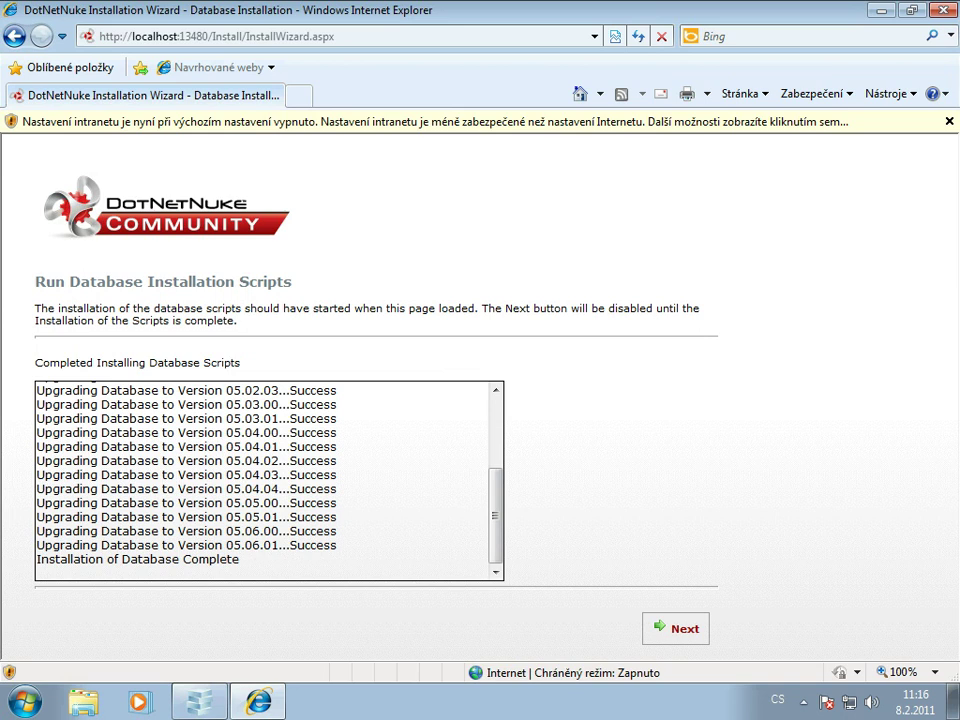
- Go to the host account page and enter the owner's first and last name
{"action": "left_click", "coordinate": [684, 628]}
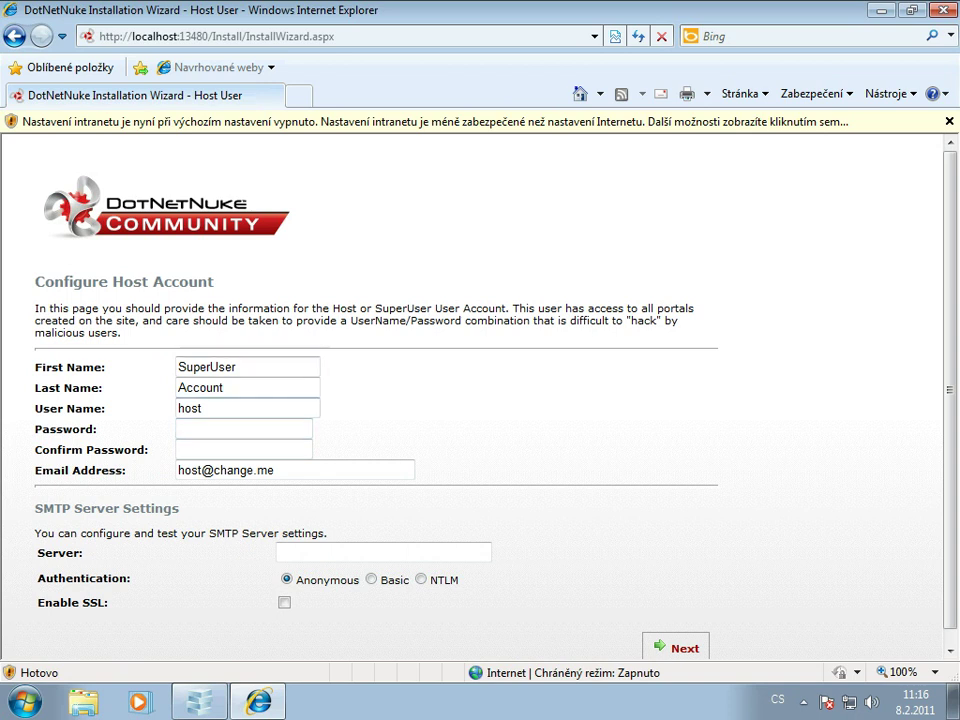
{"action": "left_click", "coordinate": [250, 367]}
{"action": "key", "text": "ctrl+a"}
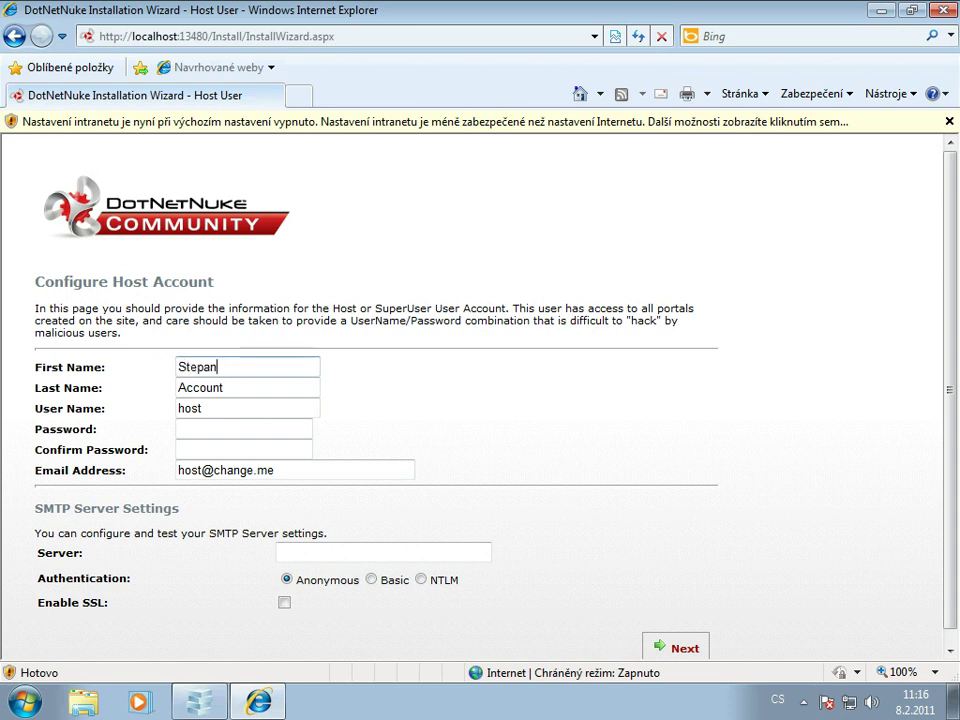
{"action": "key", "text": "Tab"}
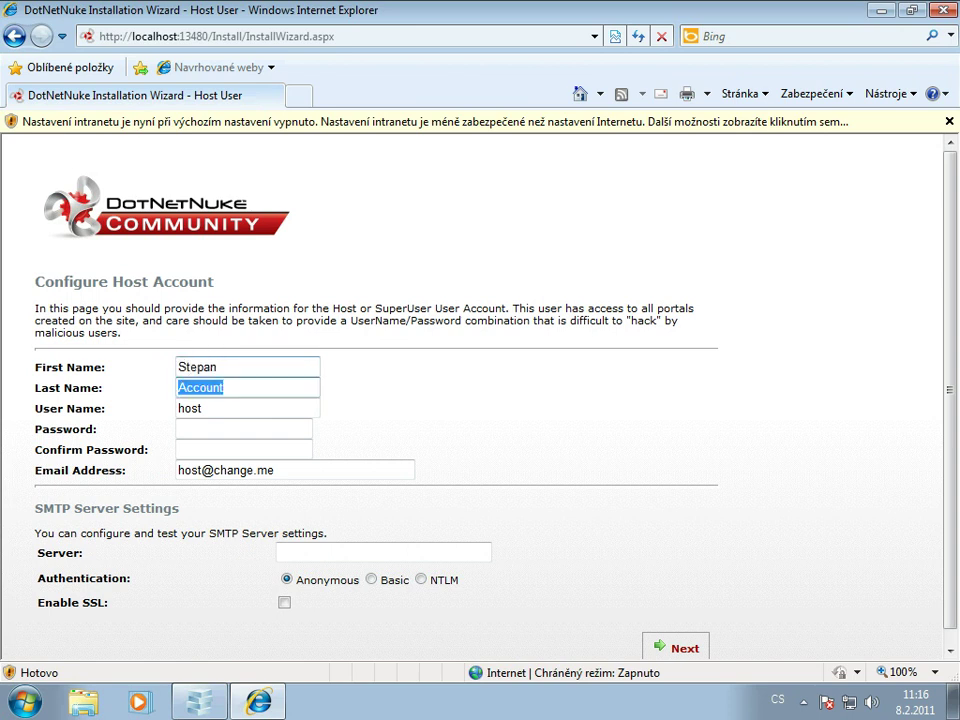
- Enter and confirm the host account password
{"action": "key", "text": "Tab"}
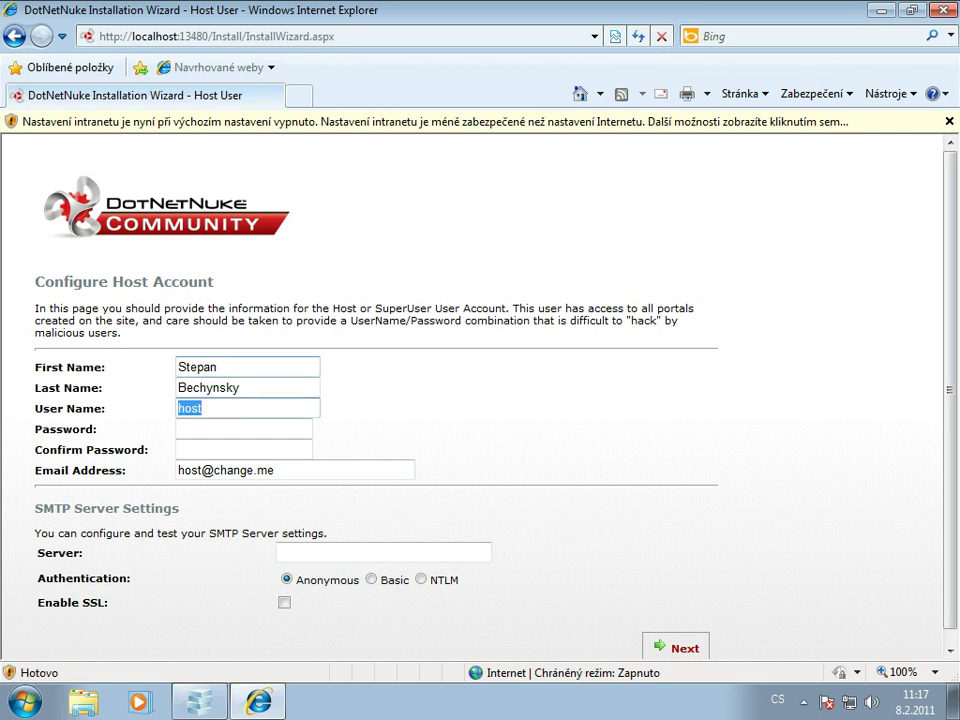
{"action": "key", "text": "Tab"}
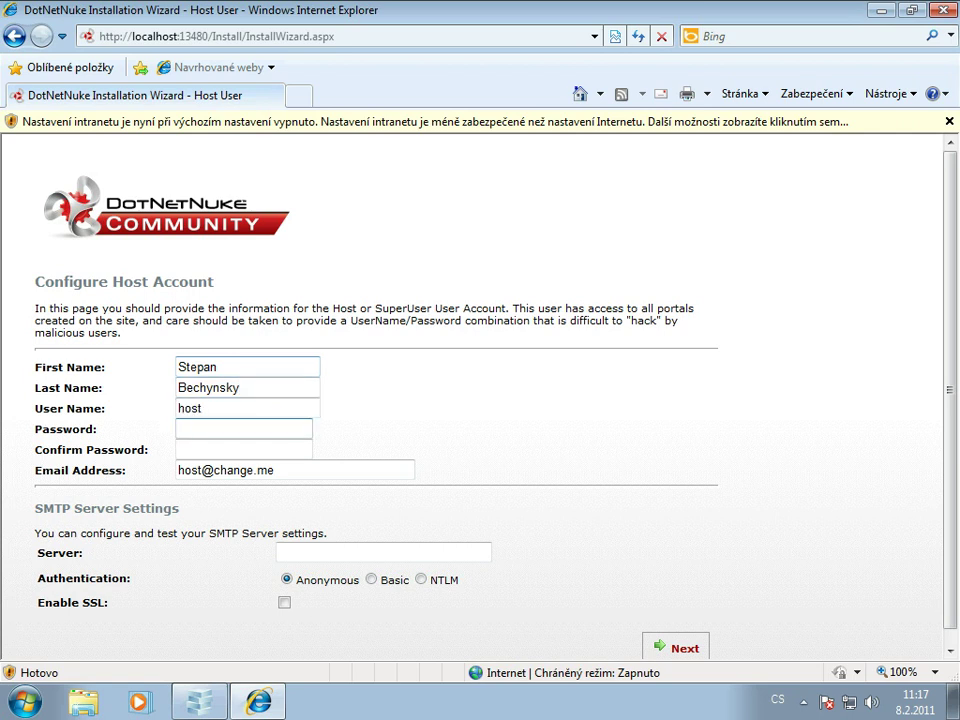
{"action": "type", "text": "••••"}
{"action": "key", "text": "alt+shift"}
{"action": "type", "text": "•••••"}
{"action": "key", "text": "Tab"}
{"action": "type", "text": "••••••"}
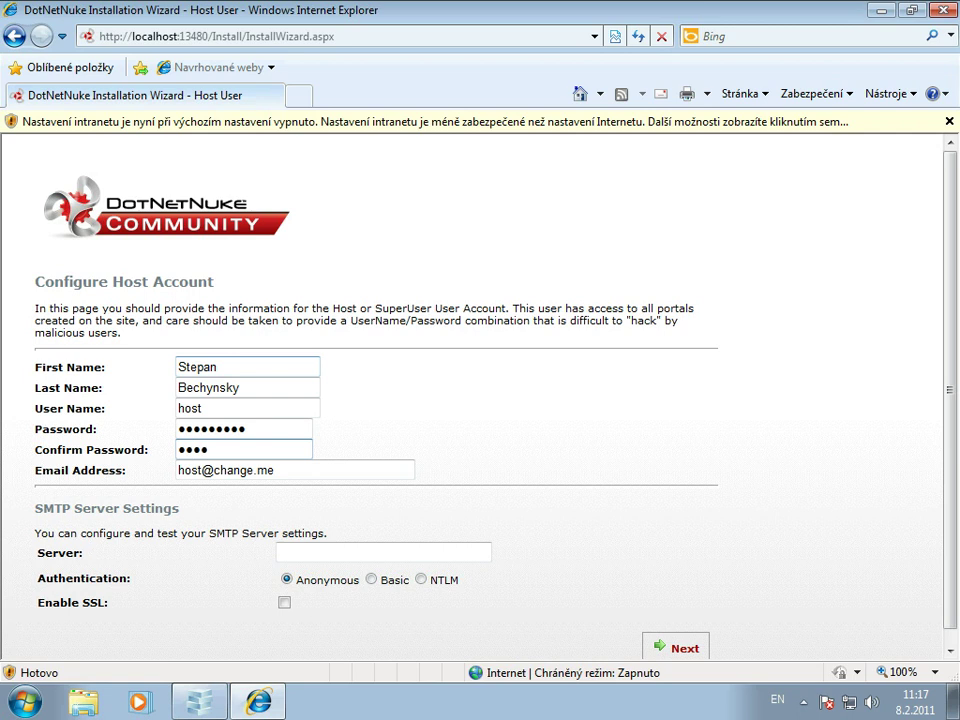
{"action": "type", "text": "**"}
- Fill in the owner's e-mail address and submit the host account details
{"action": "key", "text": "Tab"}
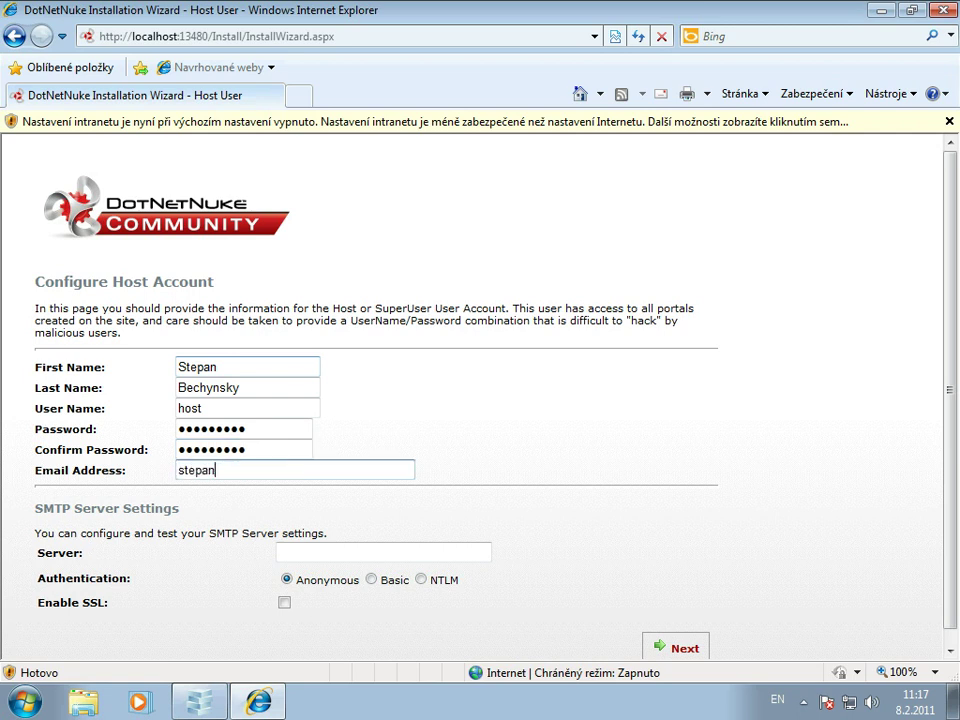
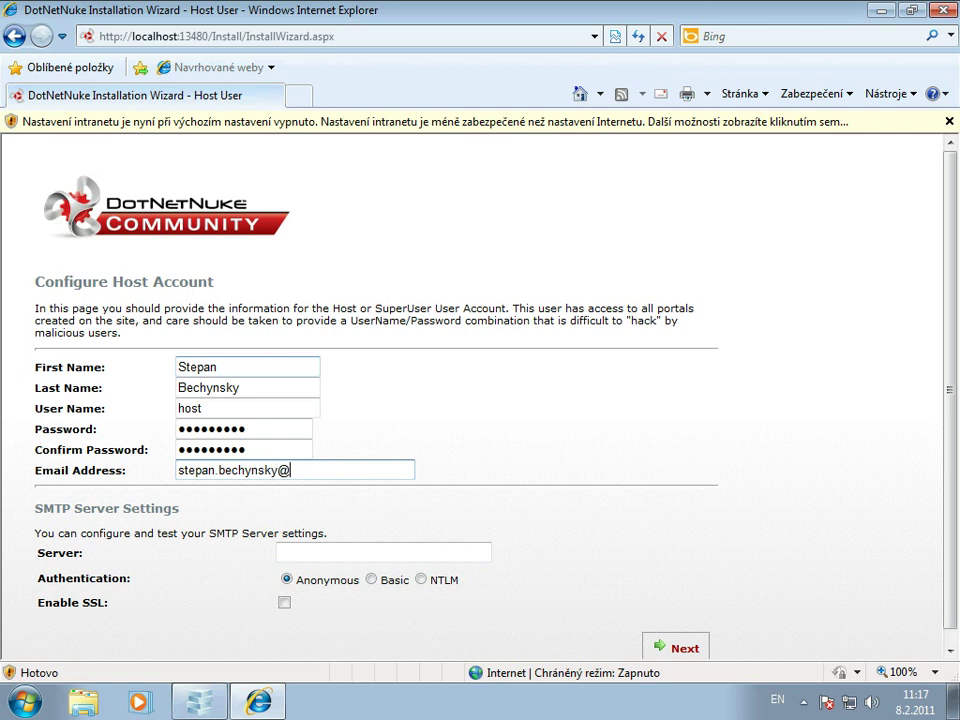
{"action": "scroll", "coordinate": [480, 400], "scroll_direction": "down", "scroll_amount": 1}
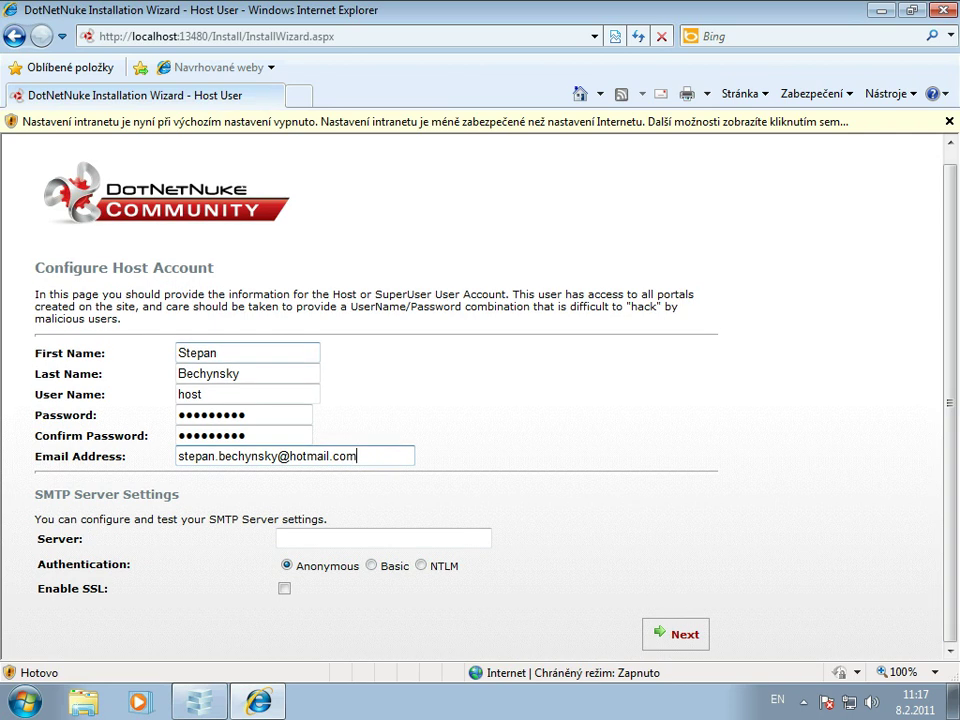
{"action": "left_click", "coordinate": [684, 634]}
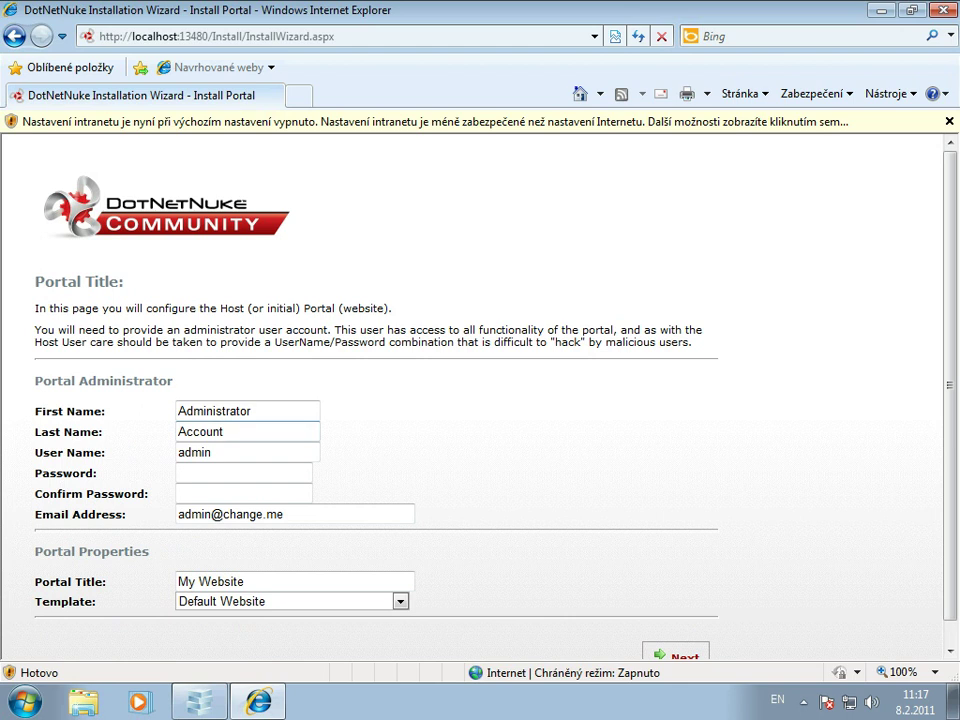
- Set and confirm the administrator password, enter the owner's e-mail, keep My Website as title, and submit
{"action": "left_click", "coordinate": [244, 473]}
{"action": "type", "text": "admin12"}
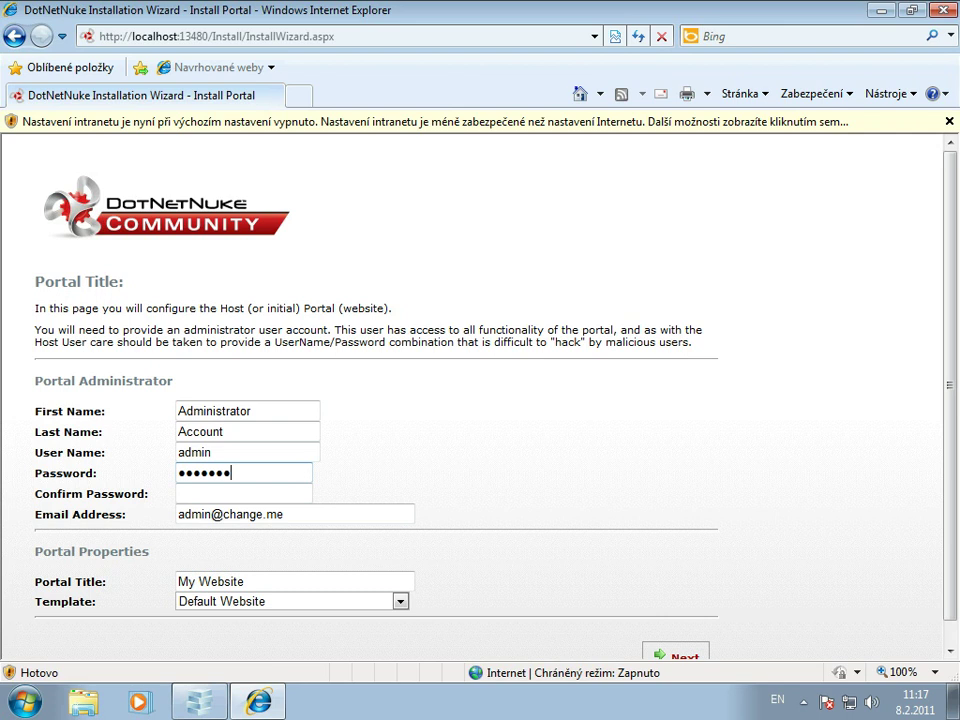
{"action": "type", "text": "34"}
{"action": "key", "text": "Tab"}
{"action": "type", "text": "admin1"}
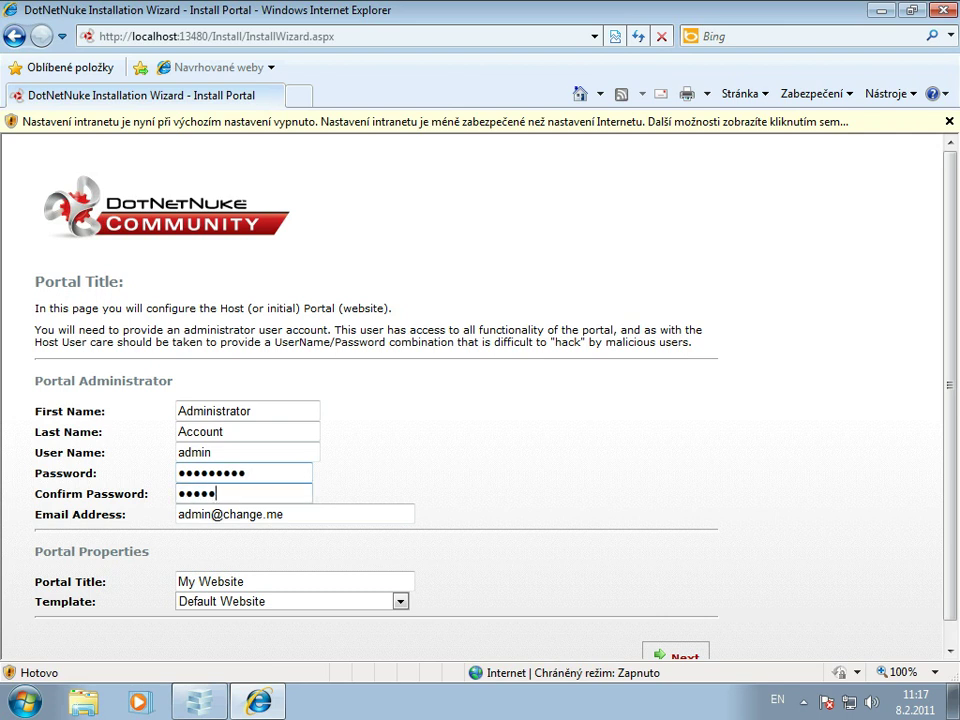
{"action": "type", "text": "234"}
{"action": "key", "text": "Tab"}
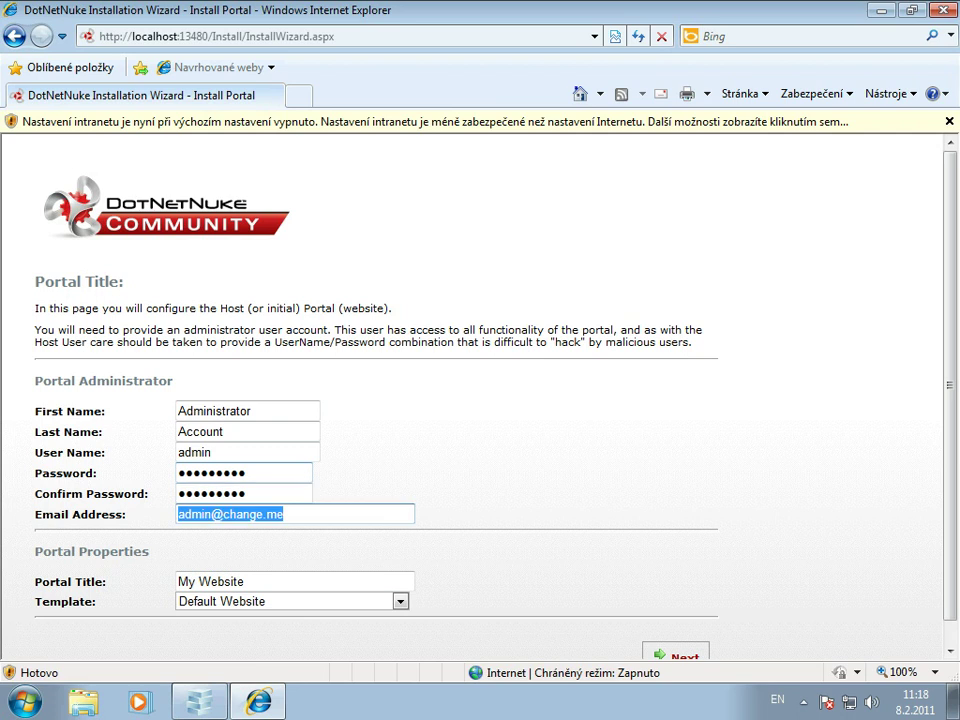
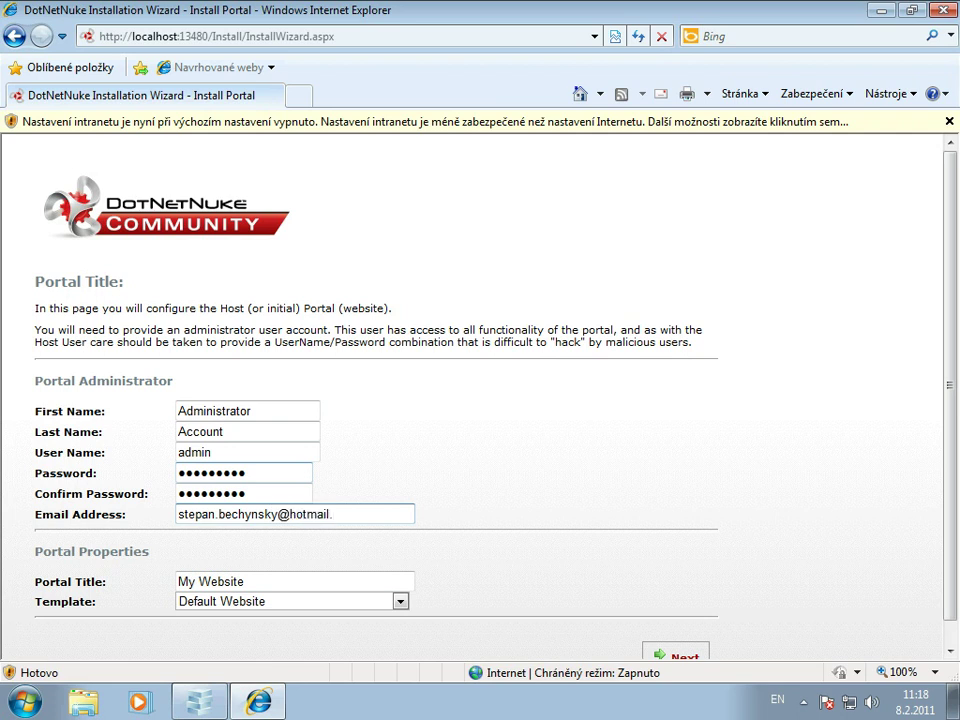
{"action": "key", "text": "Tab"}
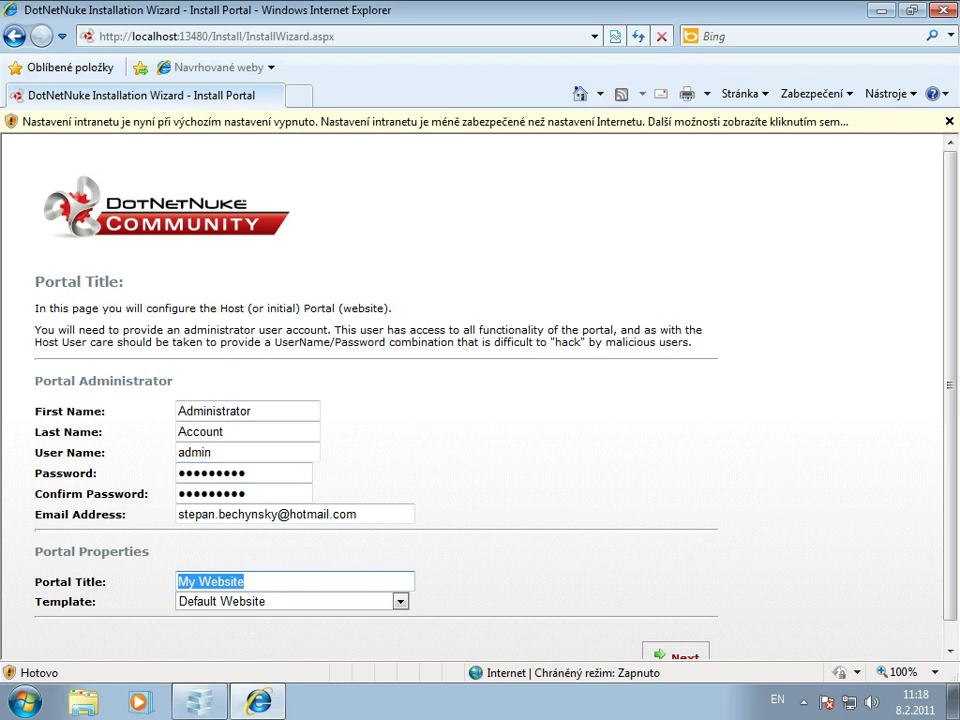
{"action": "key", "text": "Return"}
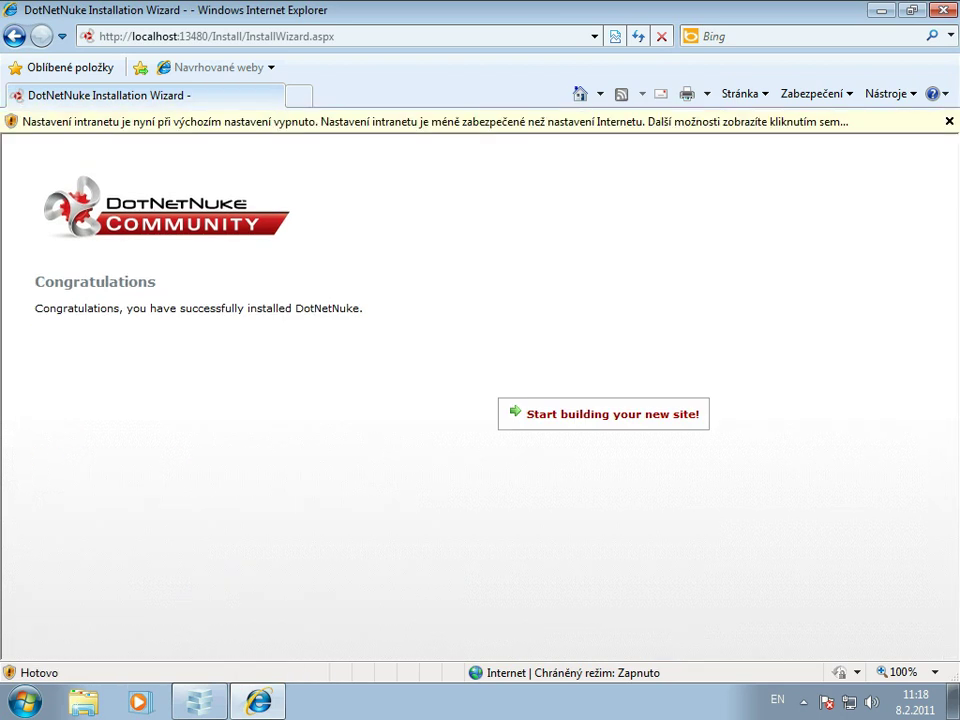
- Launch the new DotNetNuke site from the wizard, then return to the WebMatrix site workspace
{"action": "left_click", "coordinate": [603, 414]}
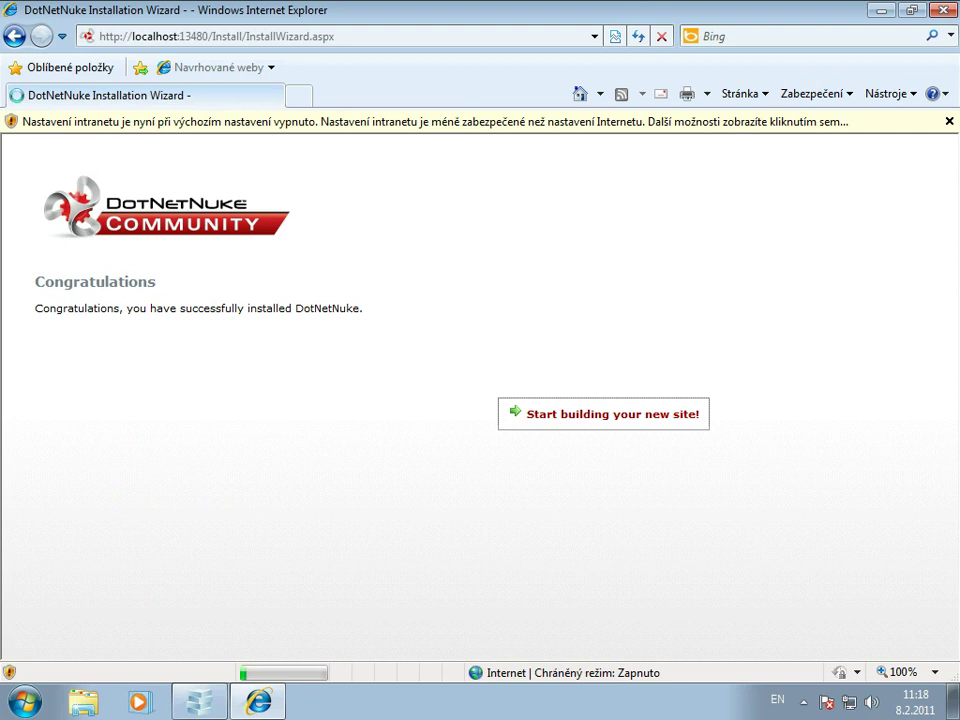
{"action": "left_click", "coordinate": [200, 655]}
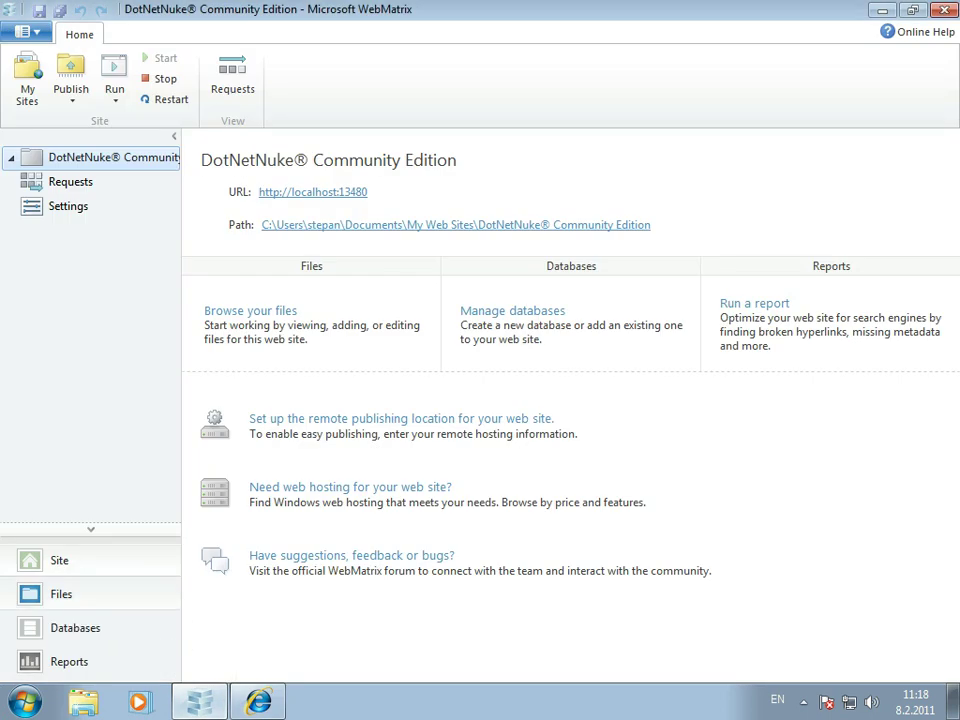
- View the site's files, expand the SiteSqlServer database's Tables, then switch to Reports
{"action": "left_click", "coordinate": [61, 594]}
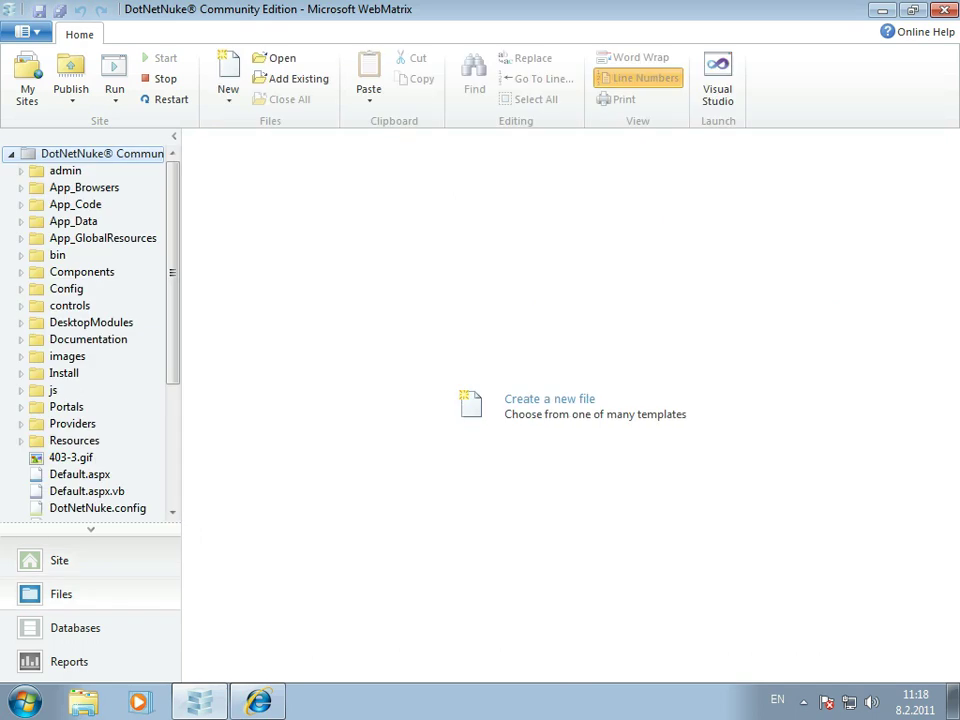
{"action": "scroll", "coordinate": [90, 340], "scroll_direction": "down", "scroll_amount": 4}
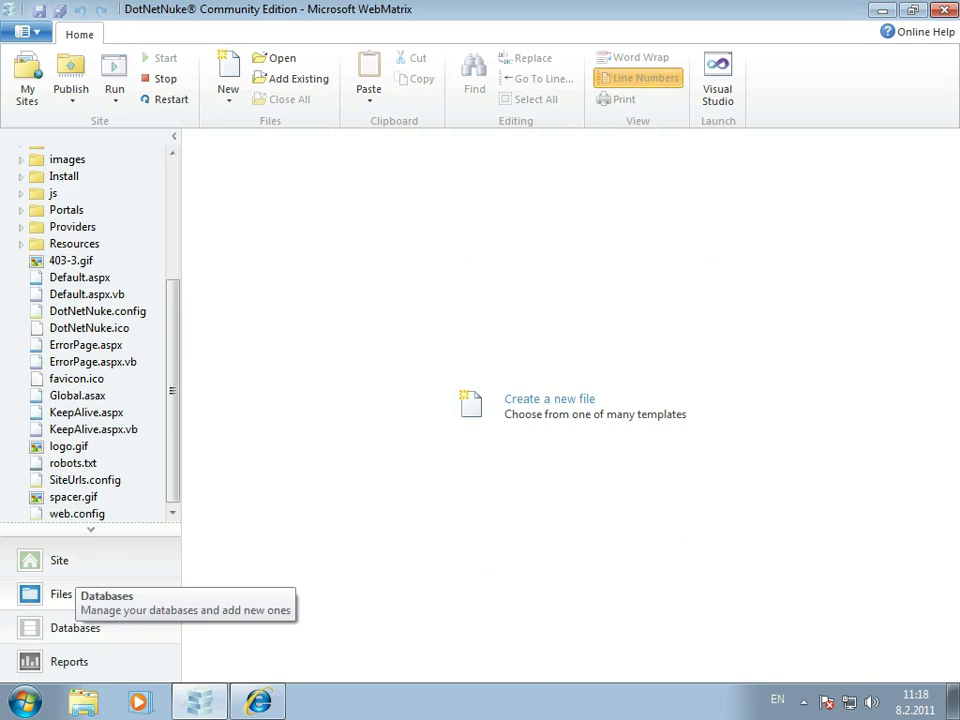
{"action": "left_click", "coordinate": [75, 628]}
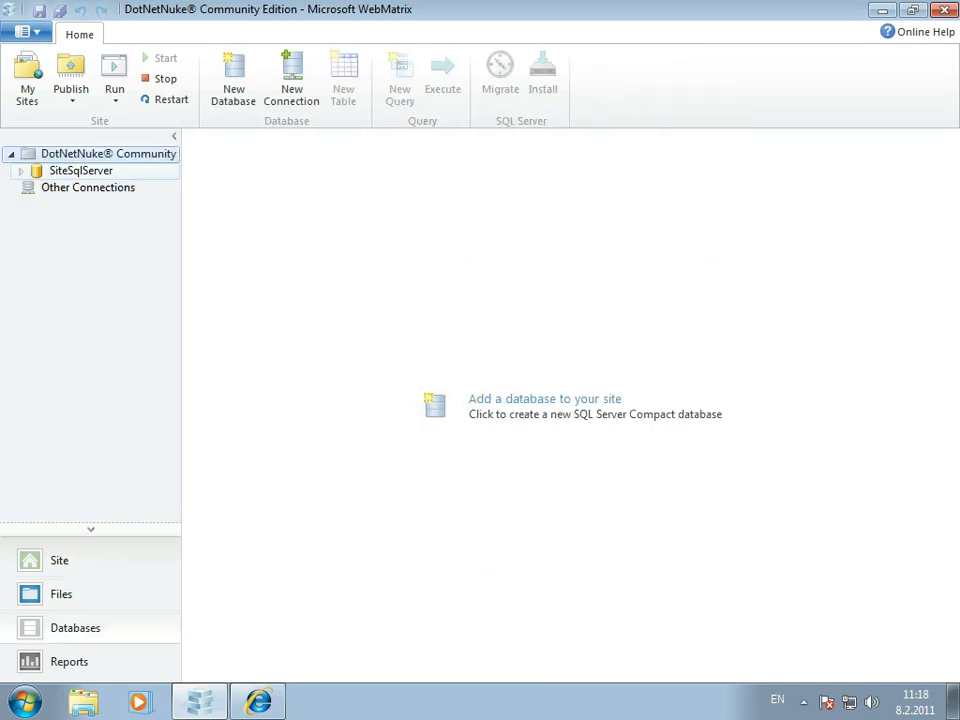
{"action": "left_click", "coordinate": [20, 170]}
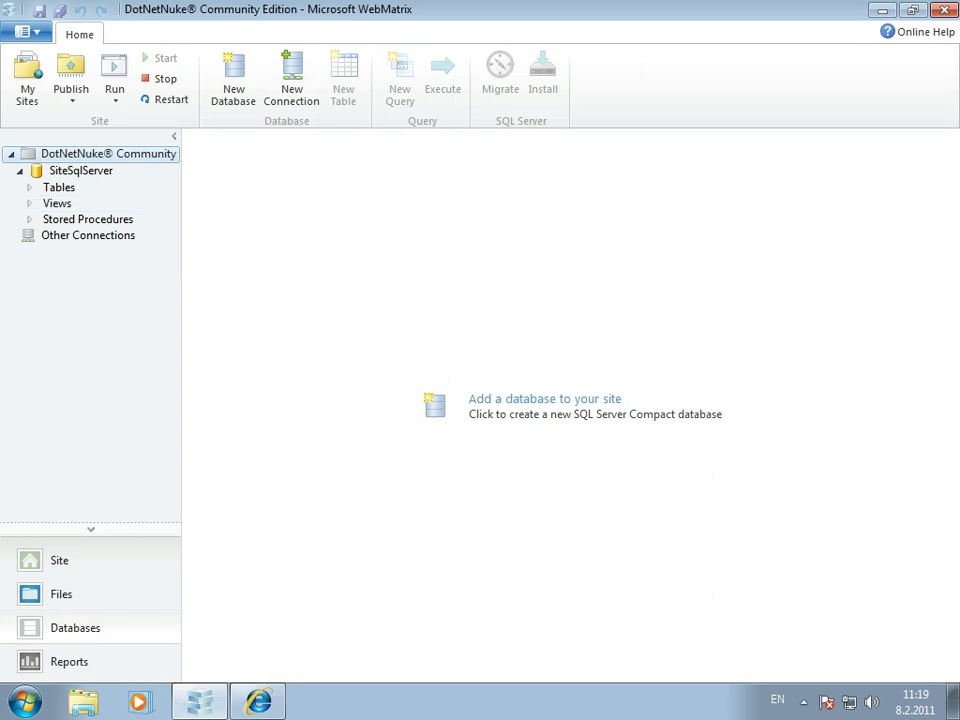
{"action": "left_click", "coordinate": [28, 187]}
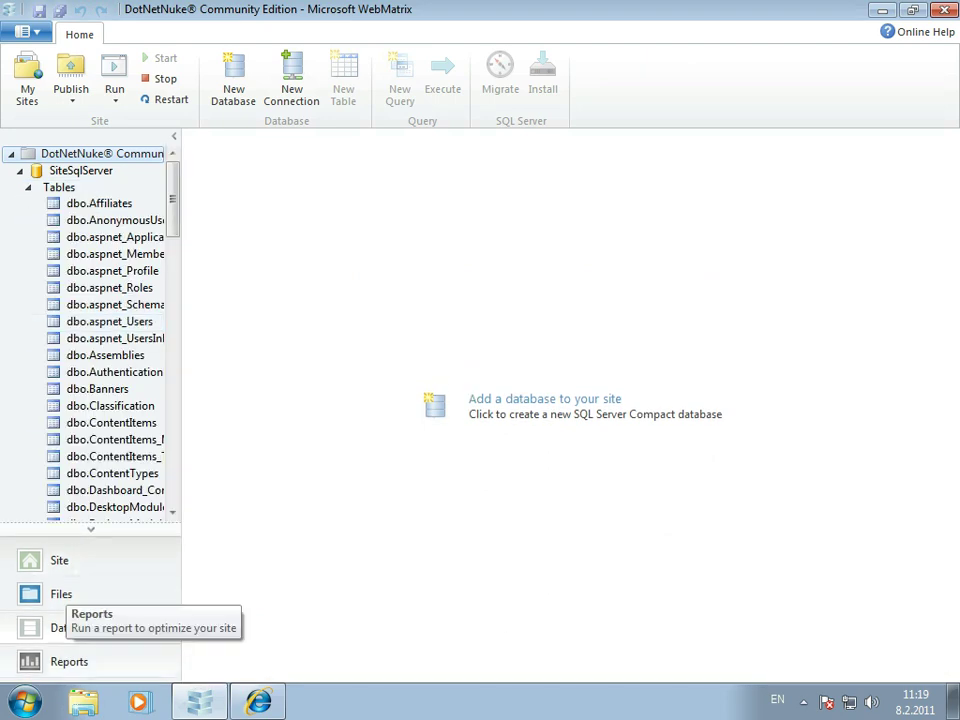
{"action": "left_click", "coordinate": [69, 661]}
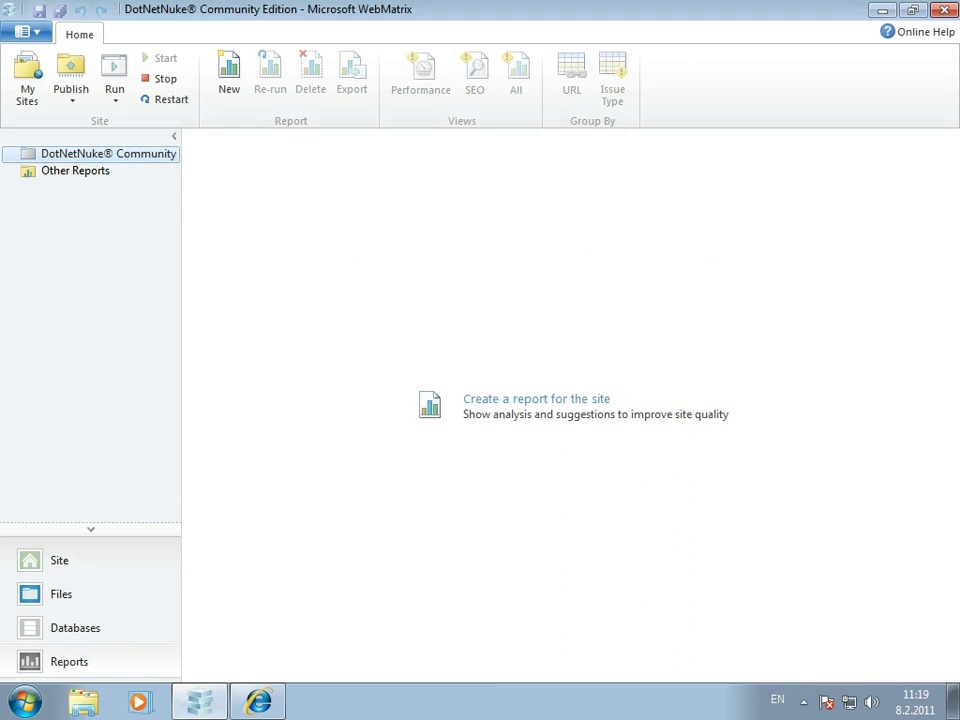
{"action": "mouse_move", "coordinate": [258, 701]}
{"action": "left_click", "coordinate": [250, 659]}
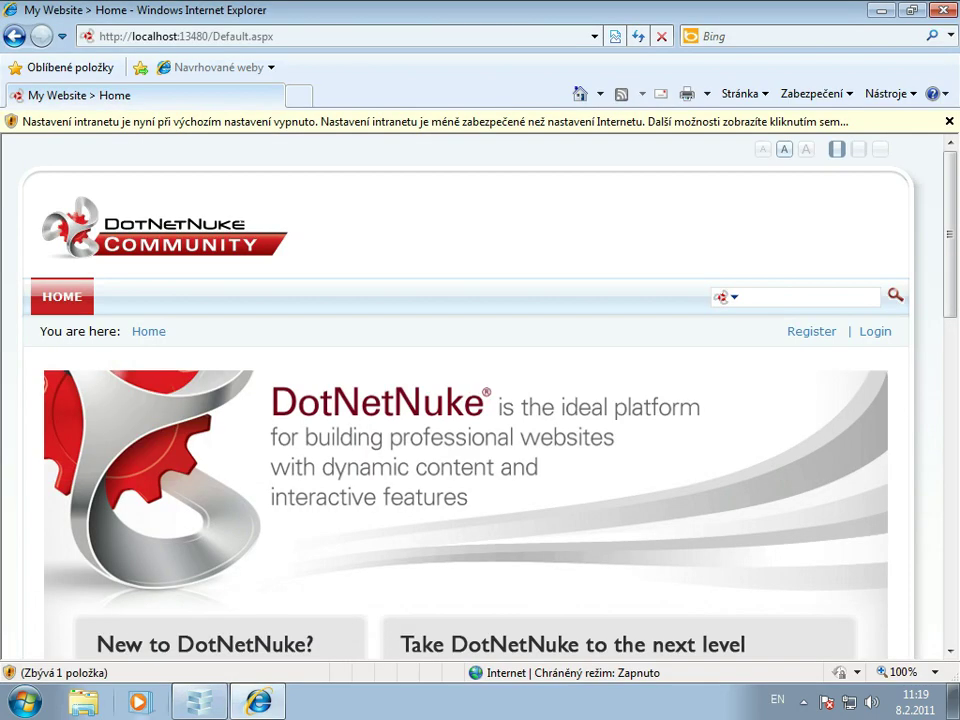
{"action": "key", "text": "alt+Tab"}
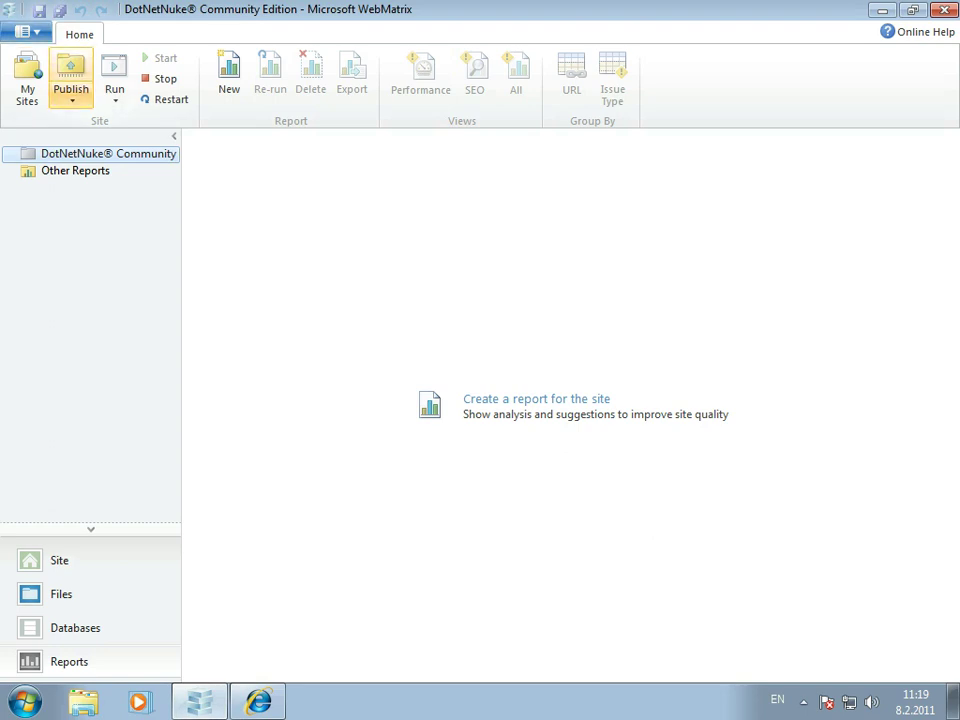
- Open the DotNetNuke site's Publish settings from the Publish dropdown in the ribbon
{"action": "left_click", "coordinate": [71, 95]}
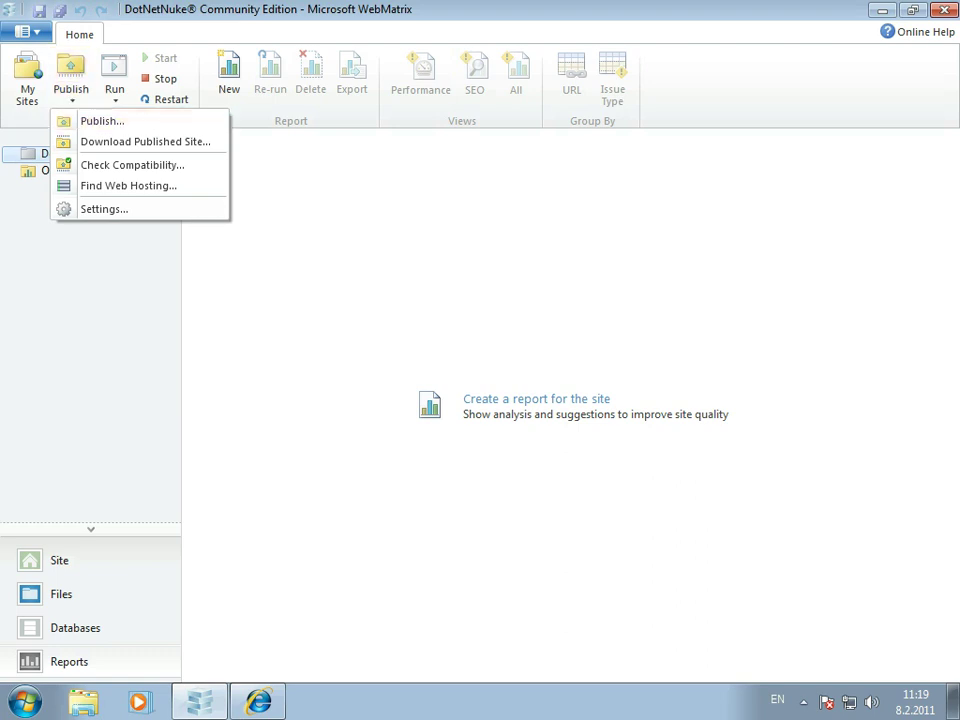
{"action": "left_click", "coordinate": [102, 120]}
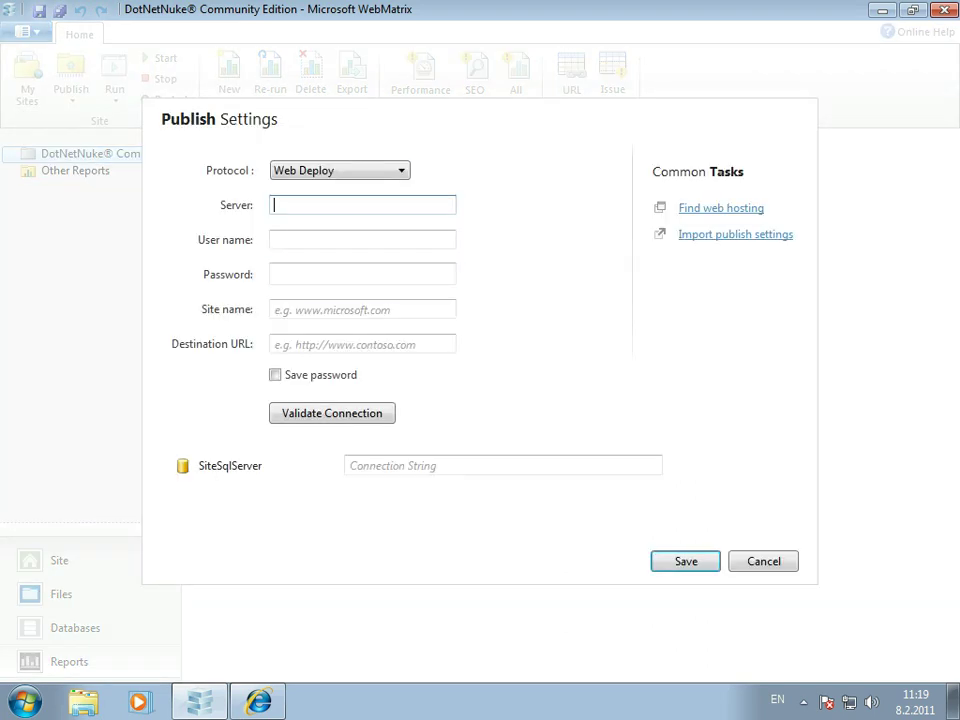